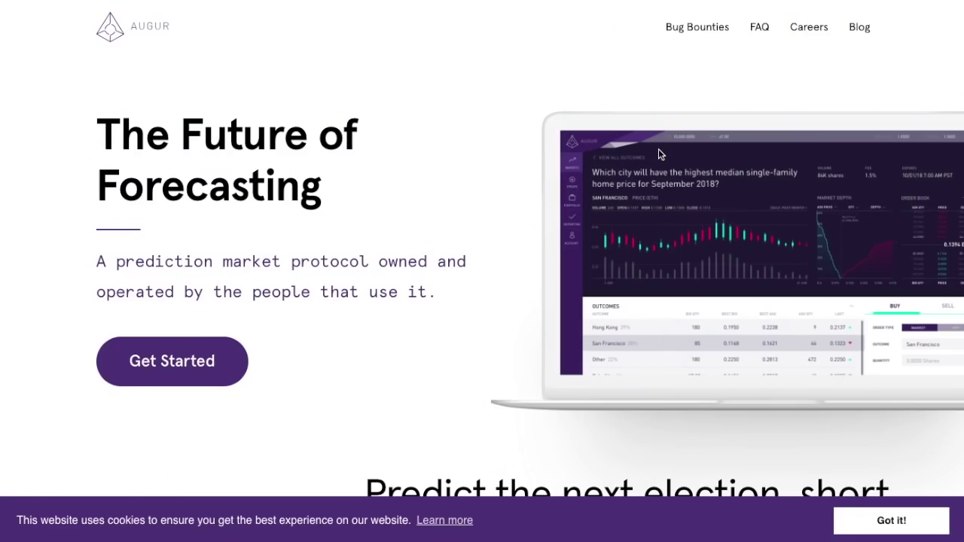
Examine the introduction on the Augur homepage, from the headline down to the prediction examples
scroll(680, 189, "down", 1)
scroll(680, 189, "down", 1)
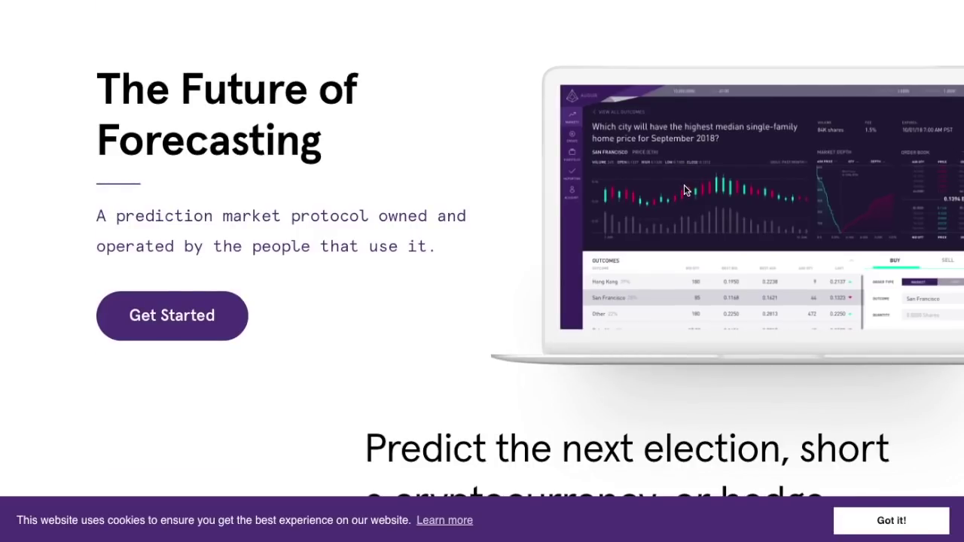
scroll(684, 188, "down", 2)
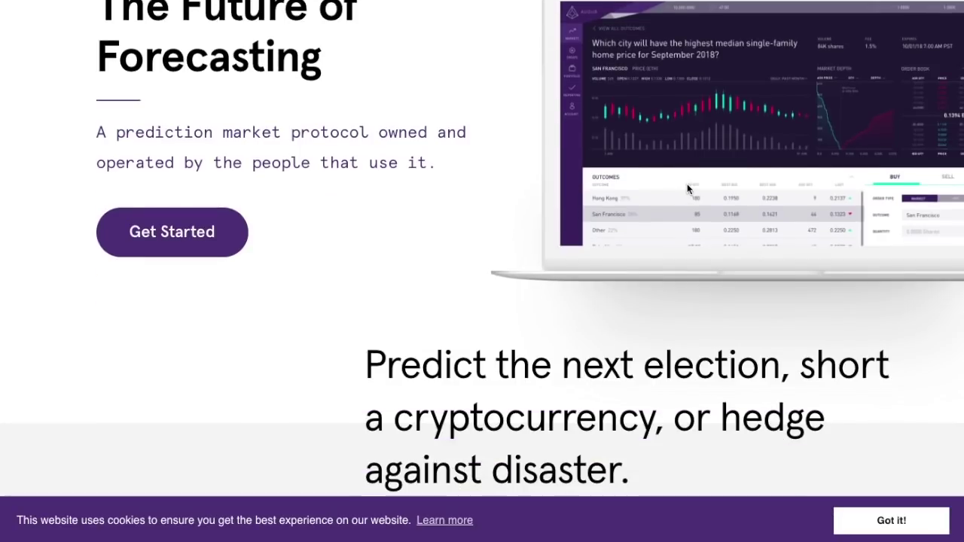
scroll(688, 188, "up", 3)
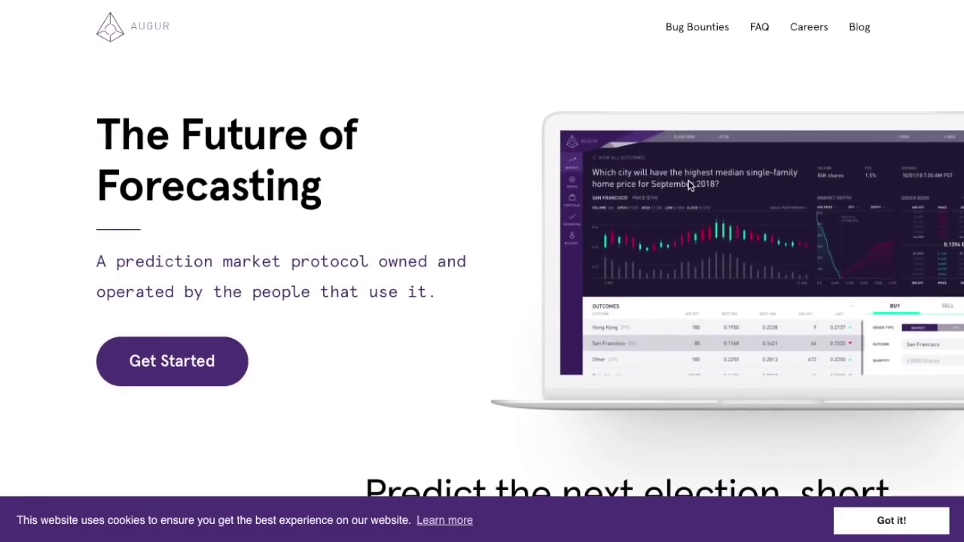
scroll(688, 184, "down", 2)
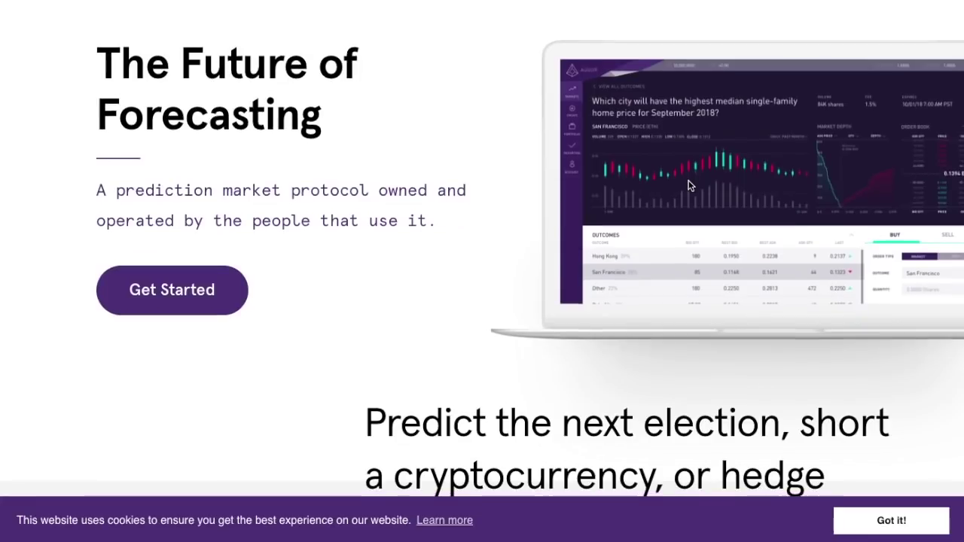
scroll(691, 184, "down", 1)
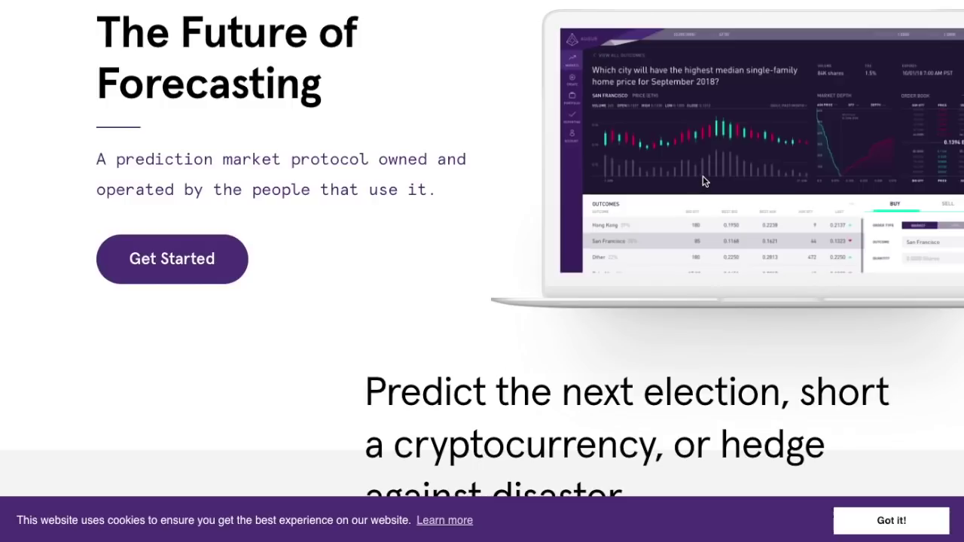
scroll(702, 175, "up", 1)
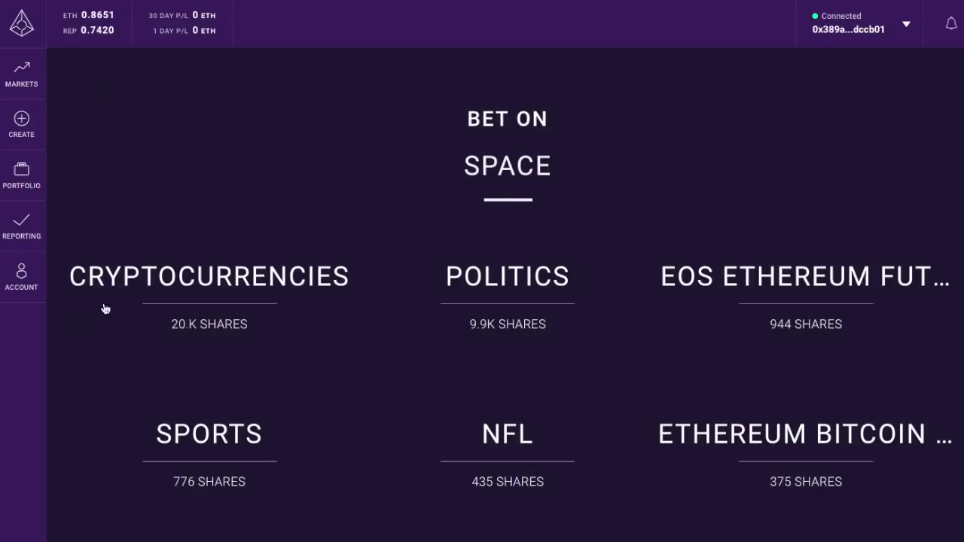
Open the markets list, browse the open prediction markets and show the market status filter options
left_click(35, 84)
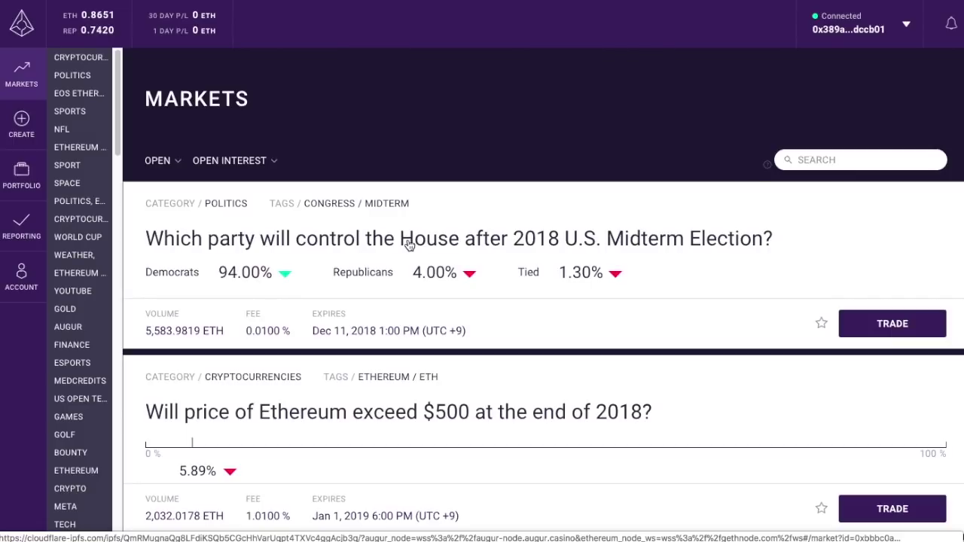
scroll(562, 268, "down", 1)
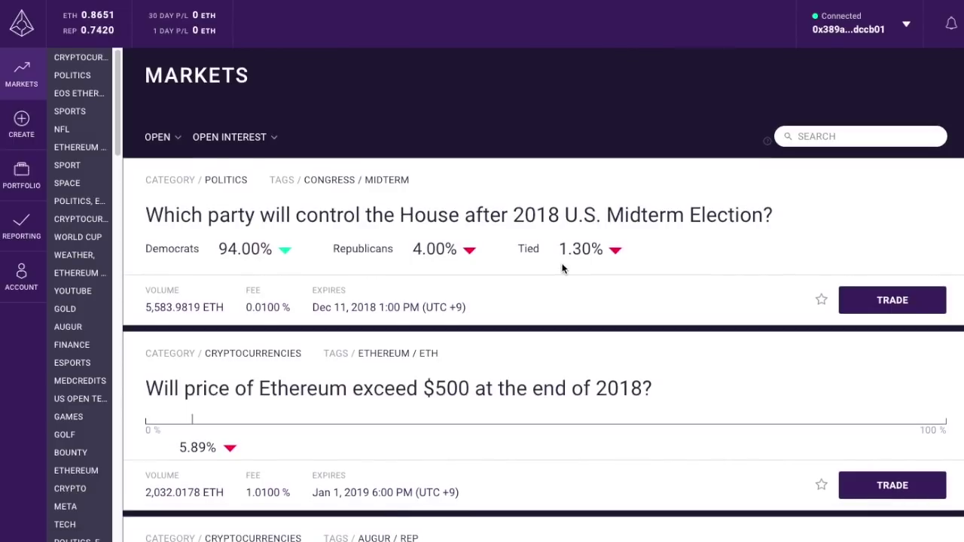
scroll(563, 263, "down", 1)
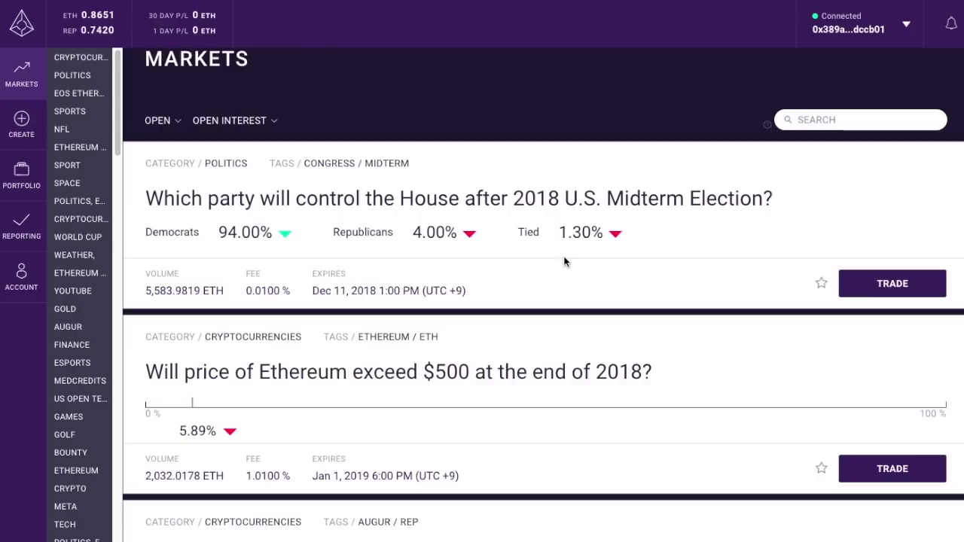
scroll(546, 280, "down", 1)
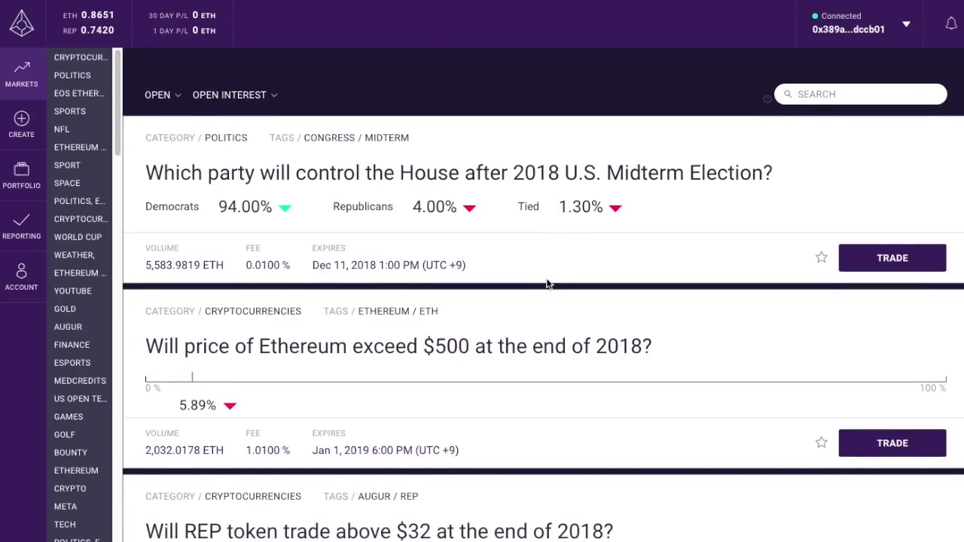
scroll(546, 282, "down", 3)
scroll(546, 280, "up", 6)
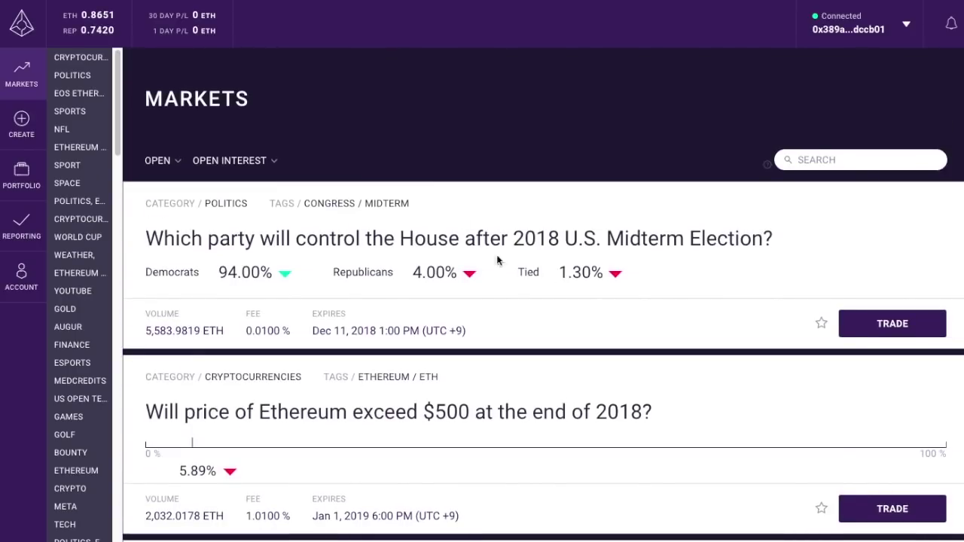
left_click(170, 162)
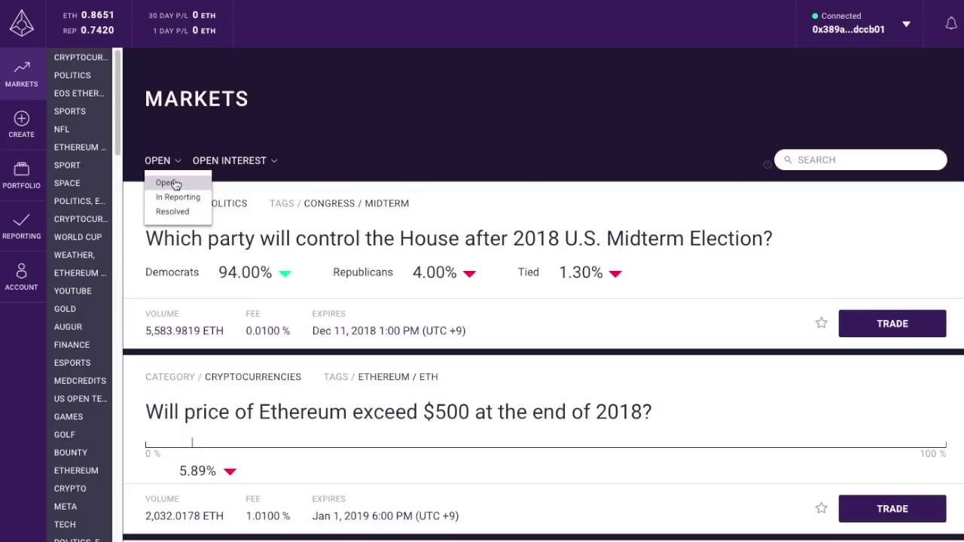
Open the 2018 U.S. Midterm House control market and review its price history and outcomes table
left_click(411, 239)
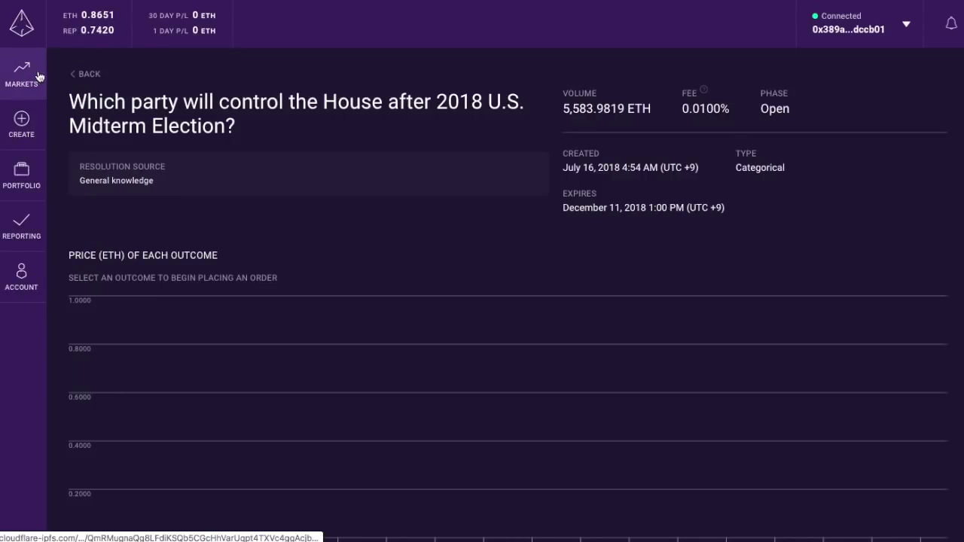
scroll(307, 208, "down", 5)
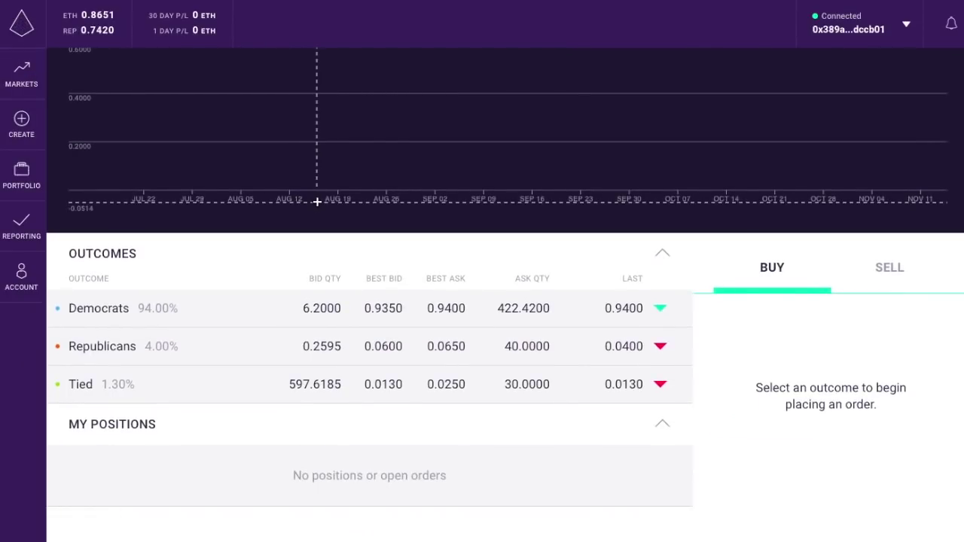
scroll(317, 202, "up", 3)
scroll(319, 206, "down", 5)
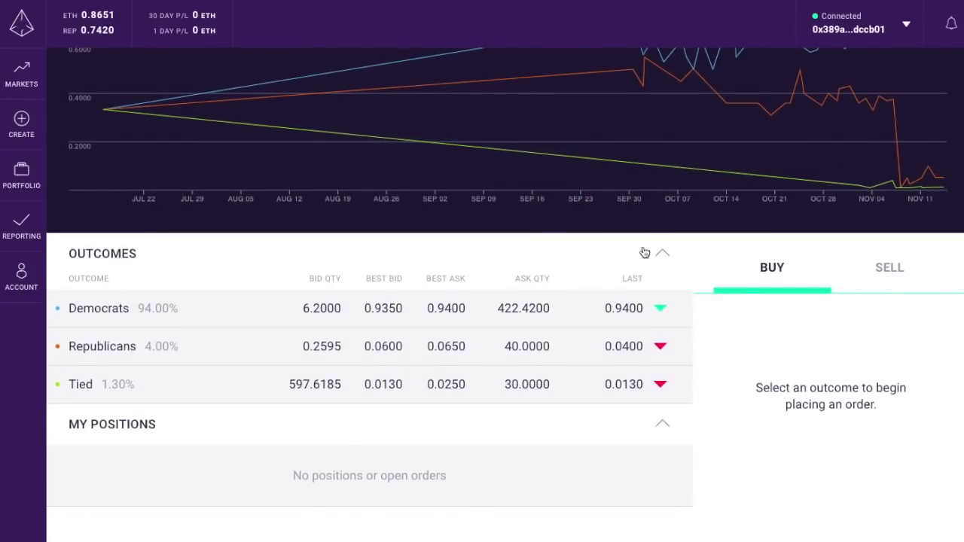
scroll(767, 190, "up", 4)
scroll(665, 208, "down", 4)
Select the Republicans outcome and examine its price chart and market depth
left_click(124, 354)
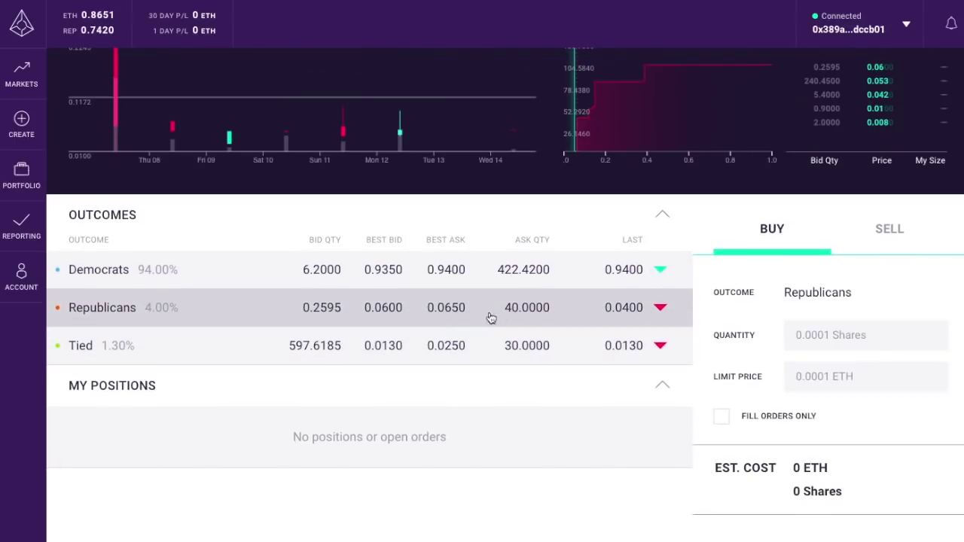
scroll(514, 318, "up", 5)
scroll(513, 312, "down", 1)
scroll(513, 312, "up", 1)
scroll(772, 358, "down", 4)
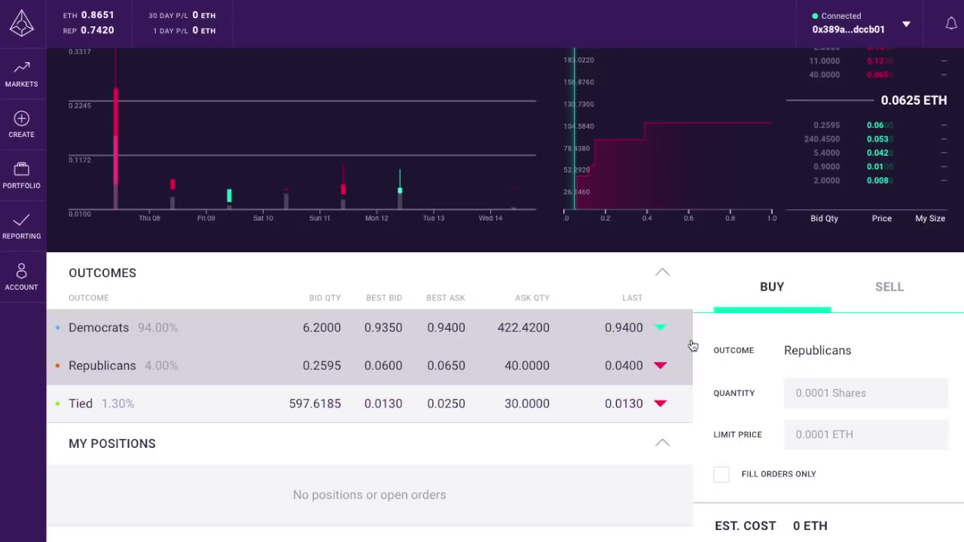
scroll(719, 336, "down", 2)
scroll(724, 334, "up", 6)
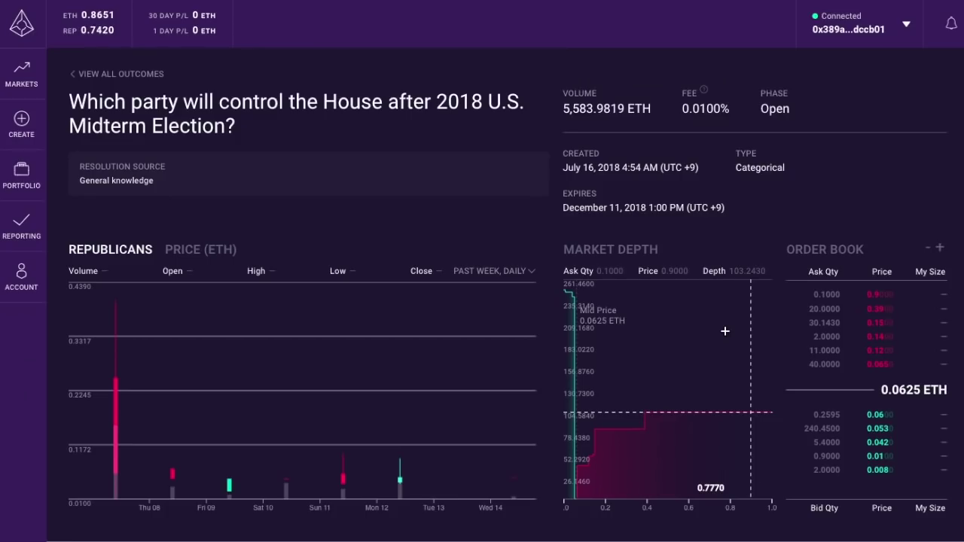
Examine the Republicans order book and buy order form, and read the explanation of the market's fee
scroll(725, 329, "down", 2)
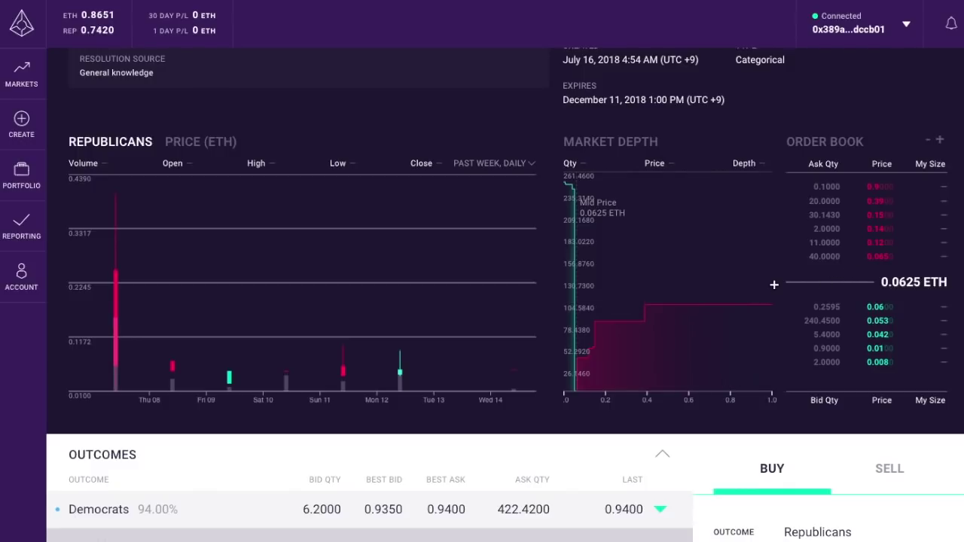
scroll(771, 280, "up", 2)
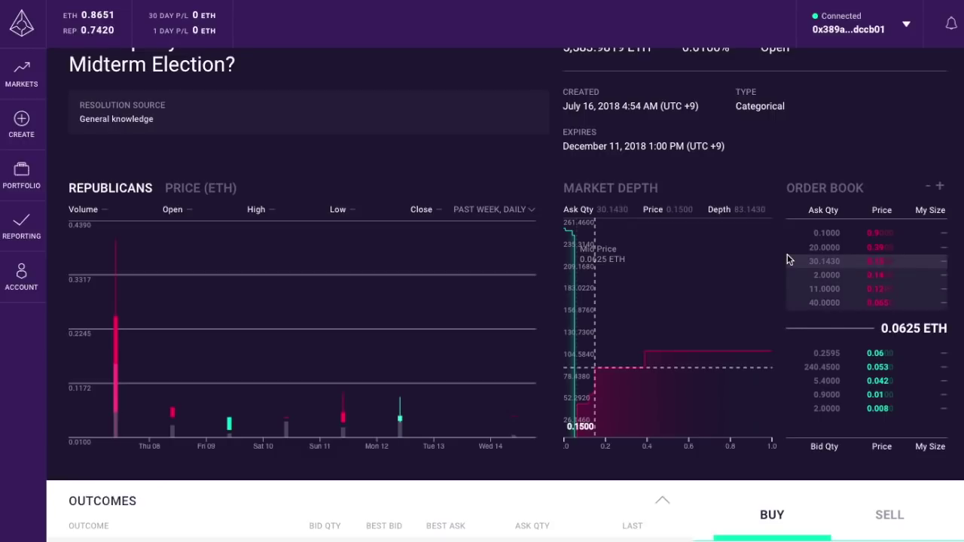
scroll(787, 256, "down", 3)
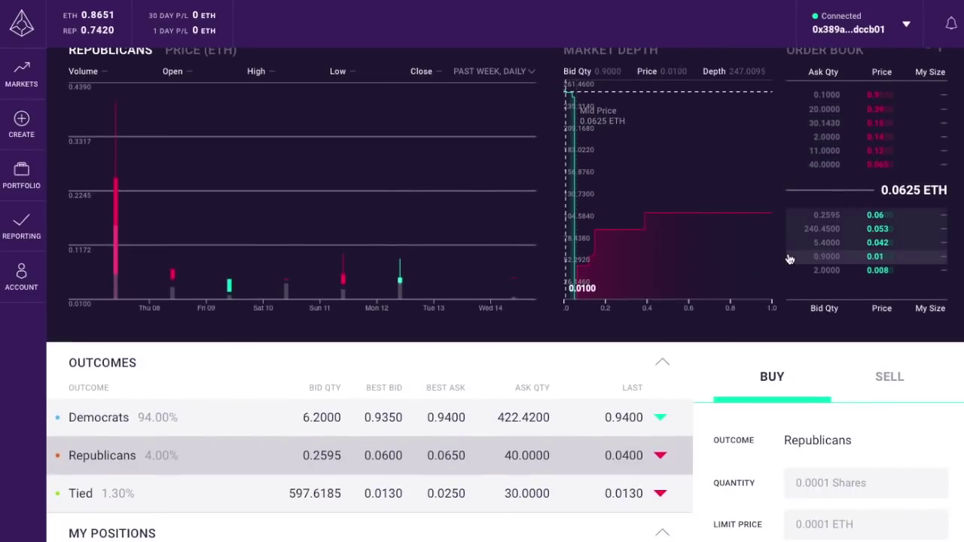
scroll(789, 259, "down", 4)
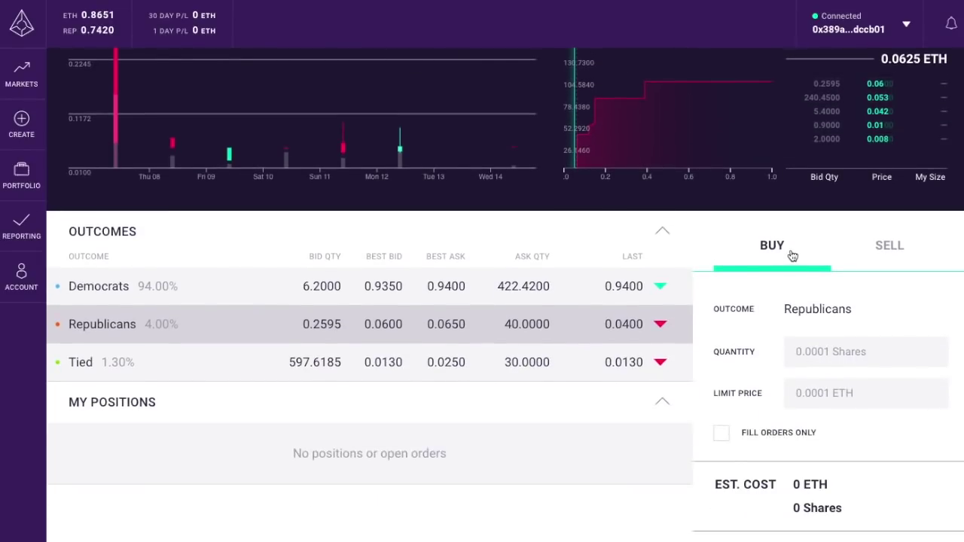
scroll(790, 255, "down", 1)
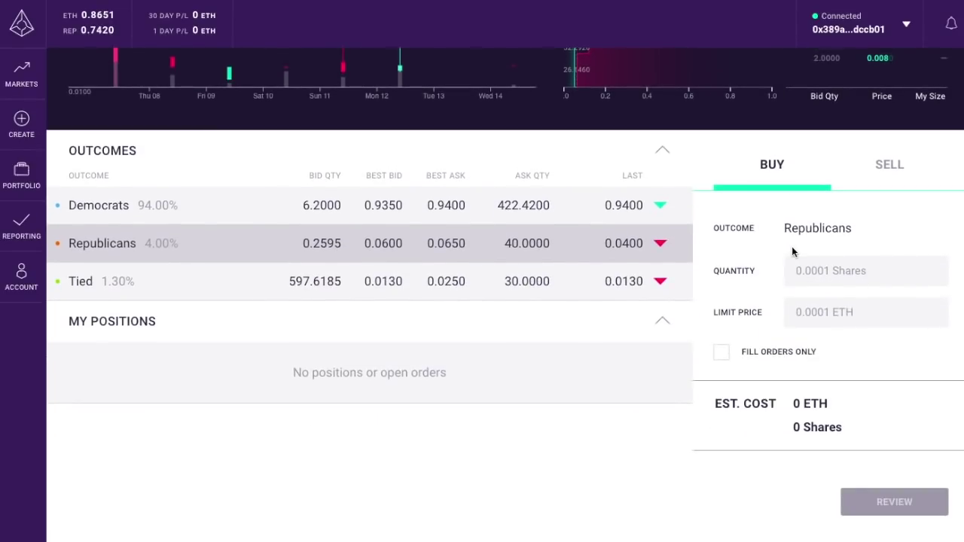
scroll(765, 246, "up", 7)
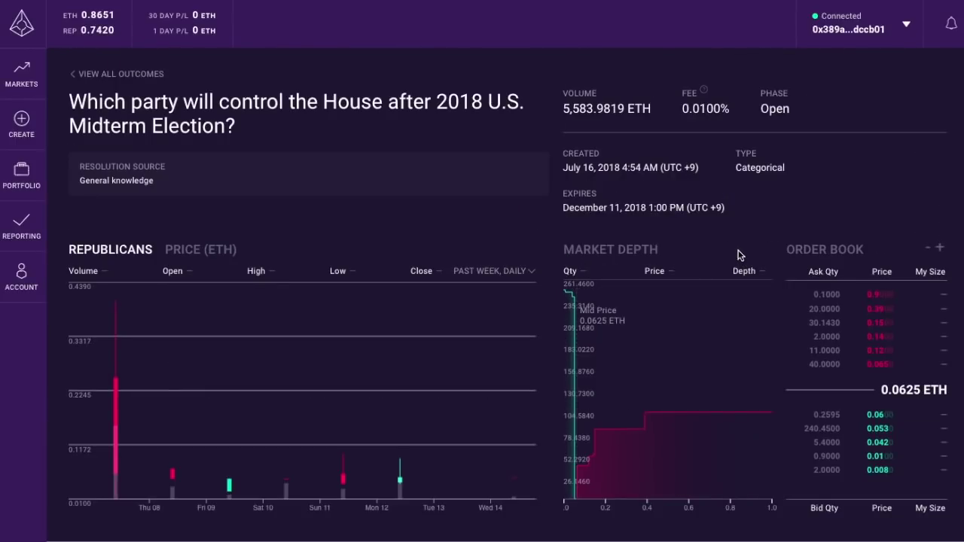
mouse_move(706, 93)
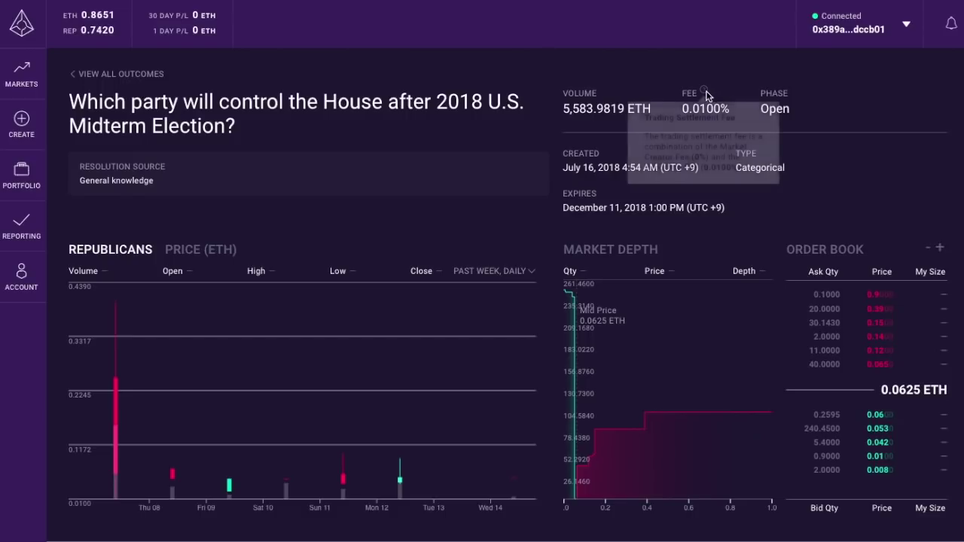
scroll(693, 225, "down", 2)
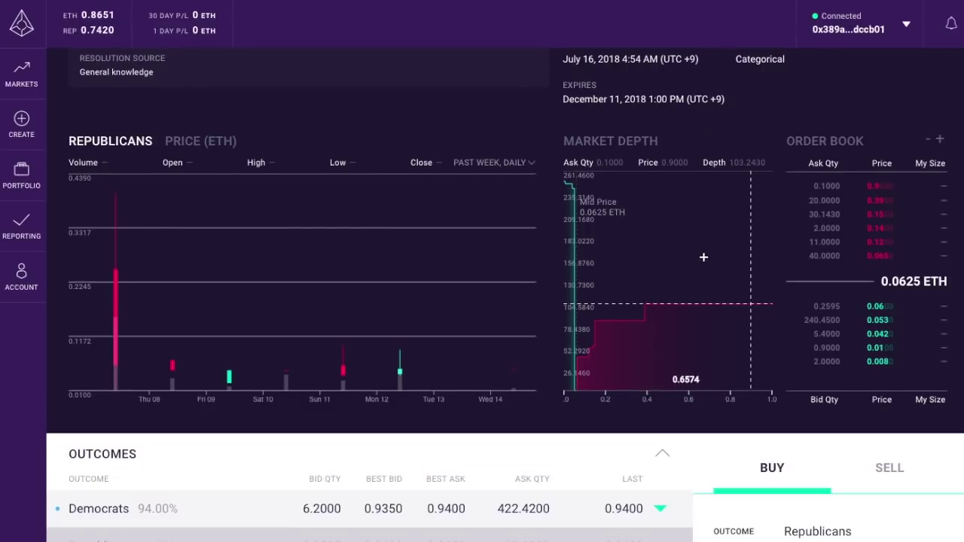
scroll(383, 355, "down", 3)
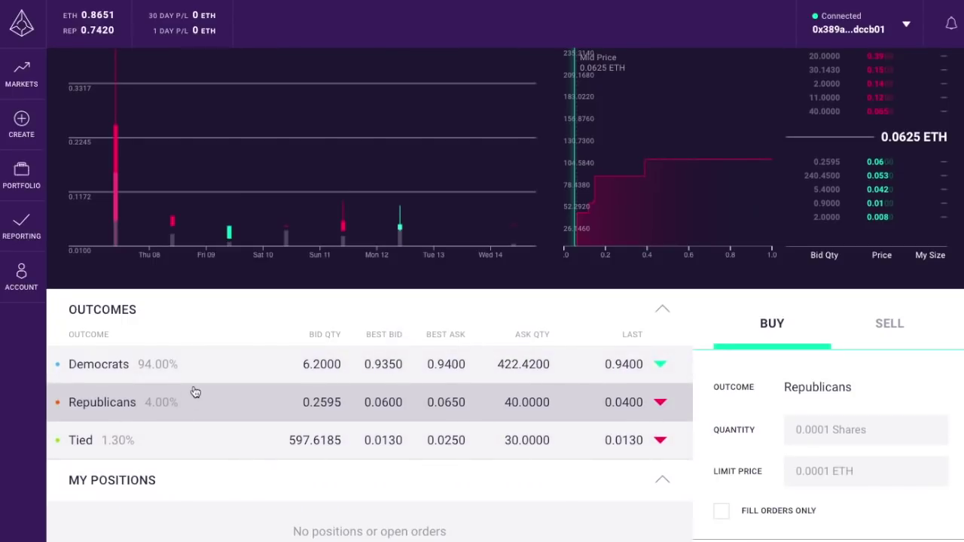
scroll(194, 392, "up", 2)
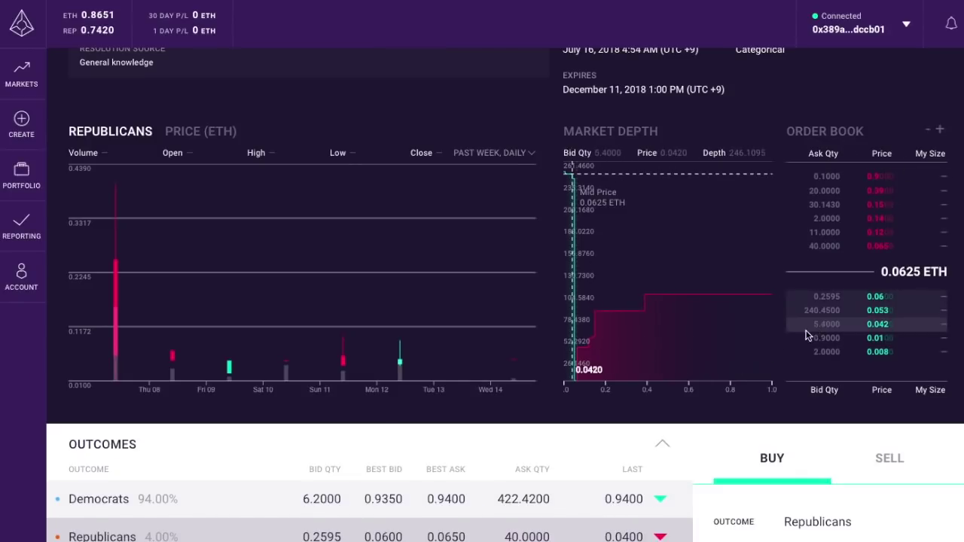
scroll(734, 357, "down", 1)
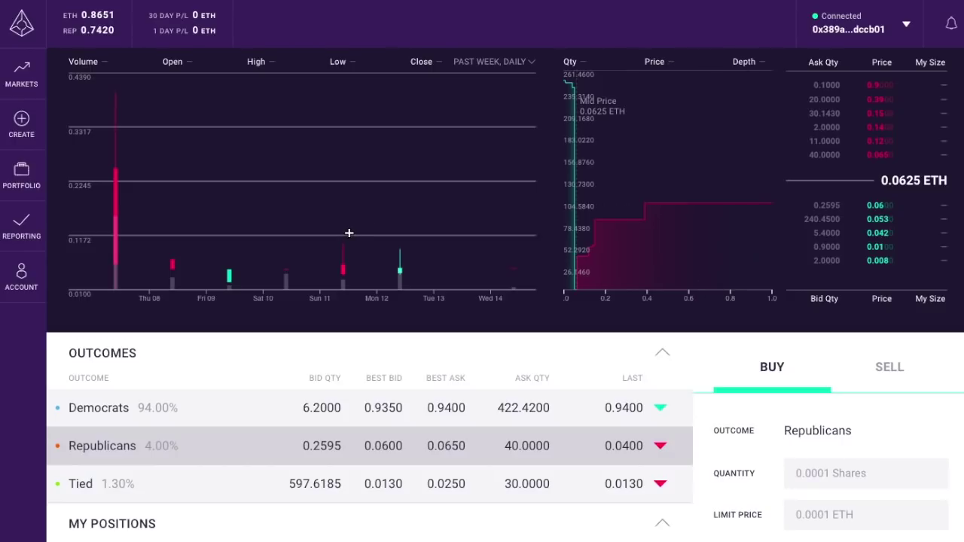
Return to the markets list and filter it by the Cryptocurrencies category and the Ethereum, Ether, Atom and Cosmos tags
left_click(22, 79)
scroll(73, 160, "down", 4)
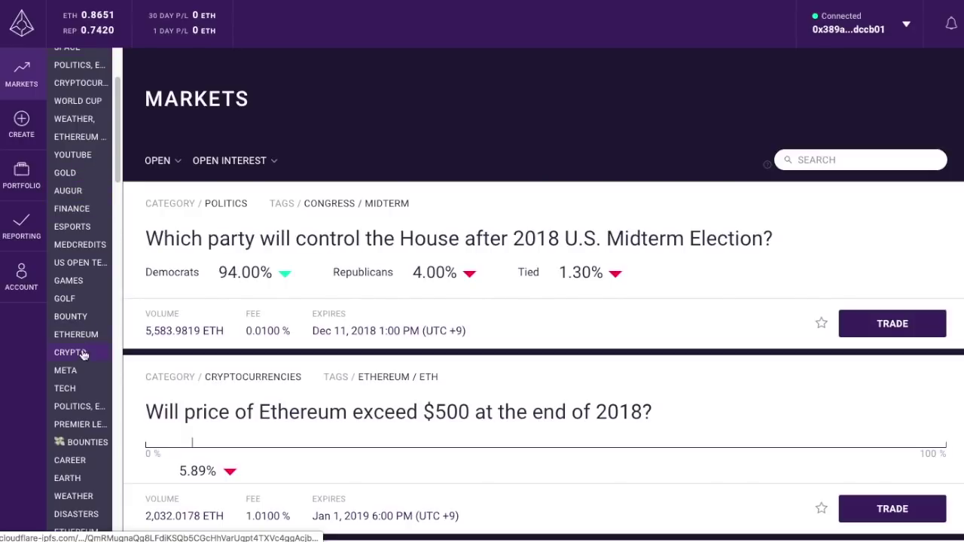
scroll(78, 331, "up", 4)
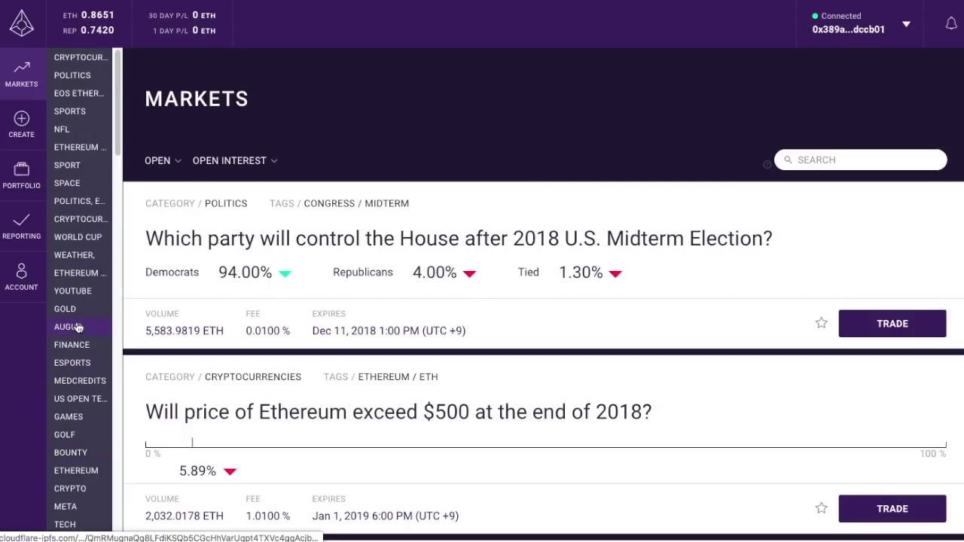
left_click(81, 63)
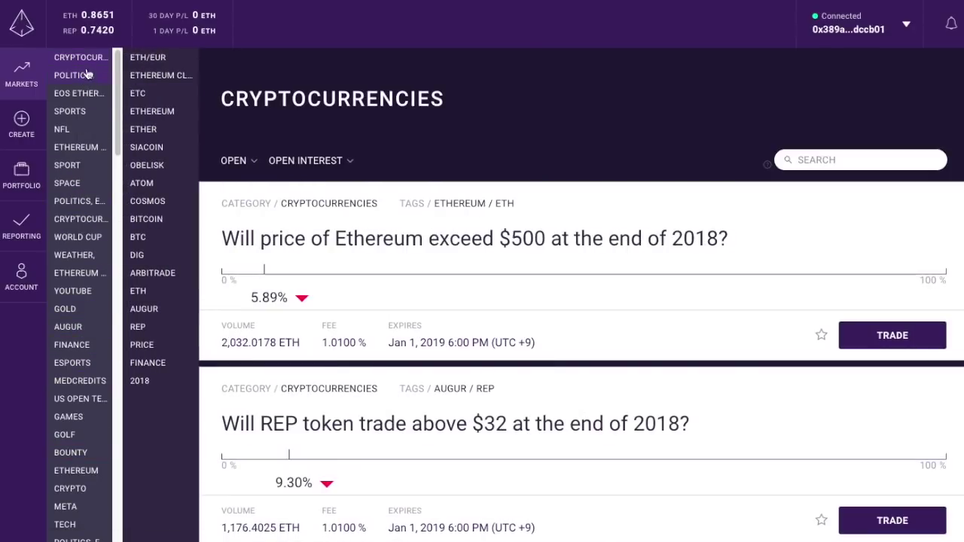
left_click(152, 110)
left_click(143, 129)
scroll(460, 226, "down", 3)
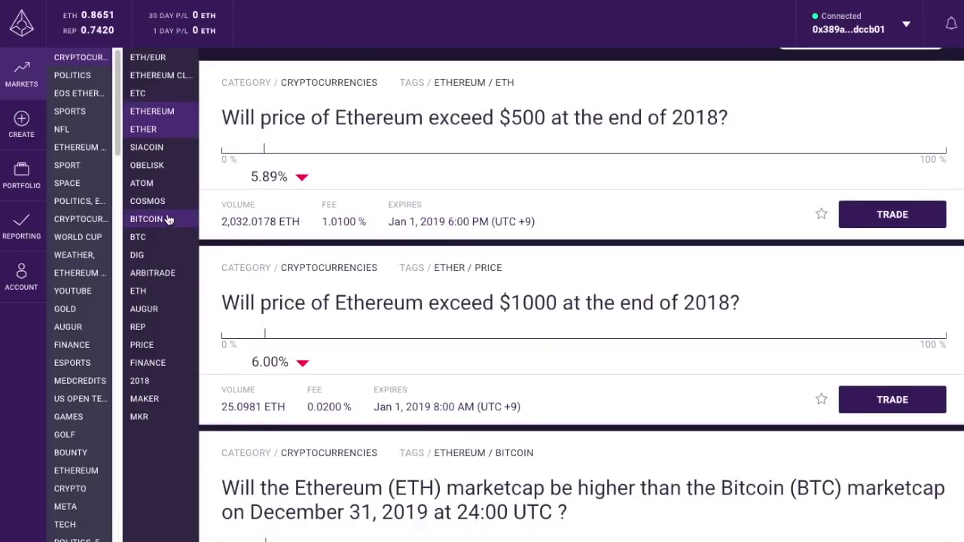
left_click(154, 184)
left_click(153, 201)
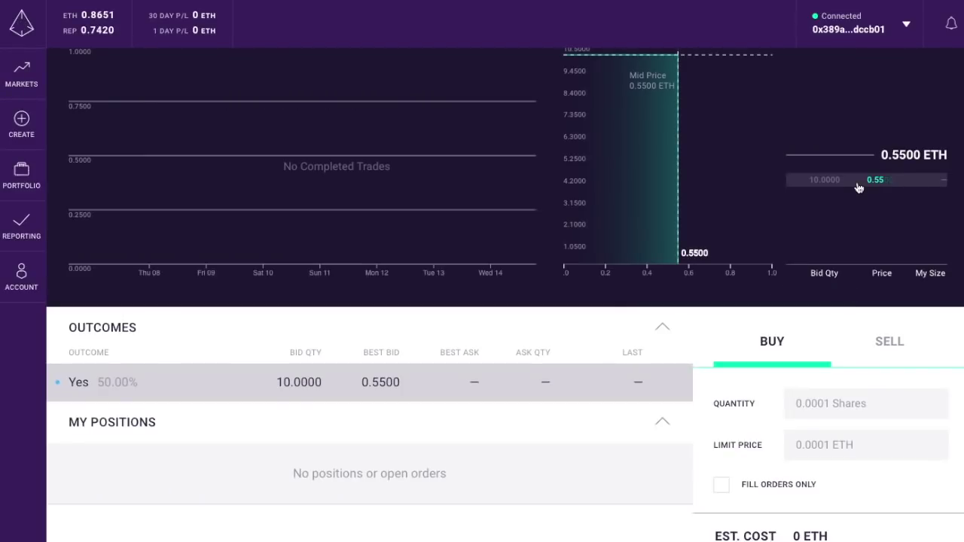
Fill the sell order form from the order book's 10-share bid at 0.55 ETH on the Yes outcome
left_click(860, 183)
scroll(843, 302, "up", 1)
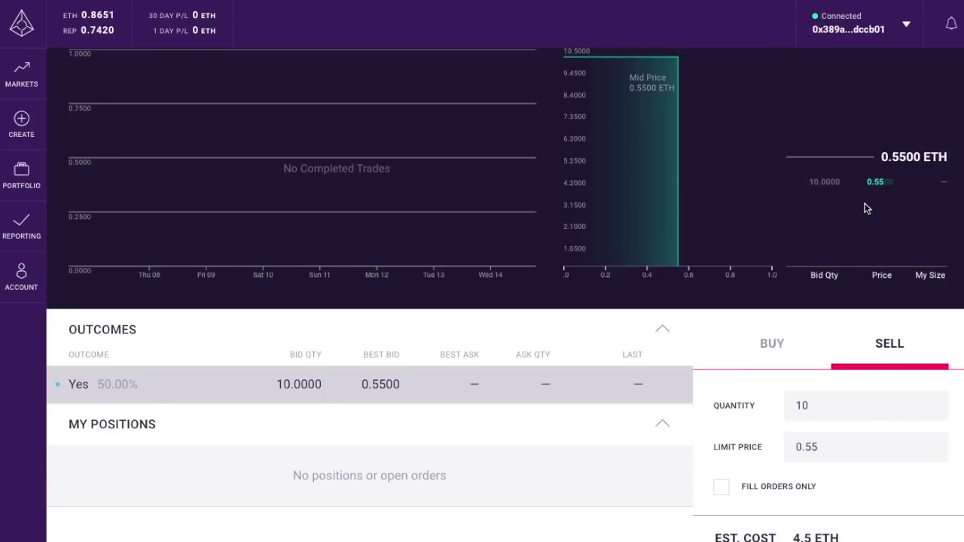
Examine the Yes outcome's market depth and order book alongside the filled sell order form
scroll(875, 259, "down", 2)
scroll(876, 264, "up", 3)
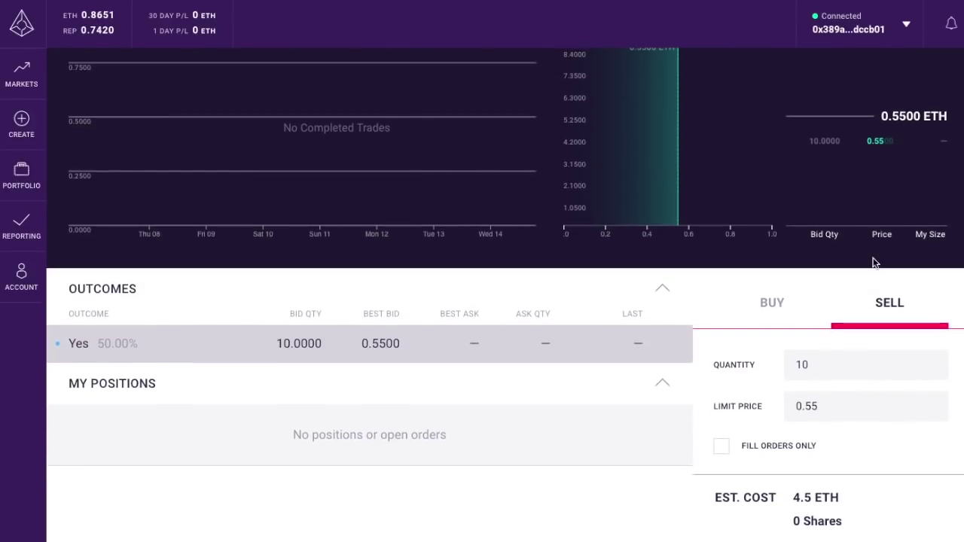
scroll(875, 263, "up", 4)
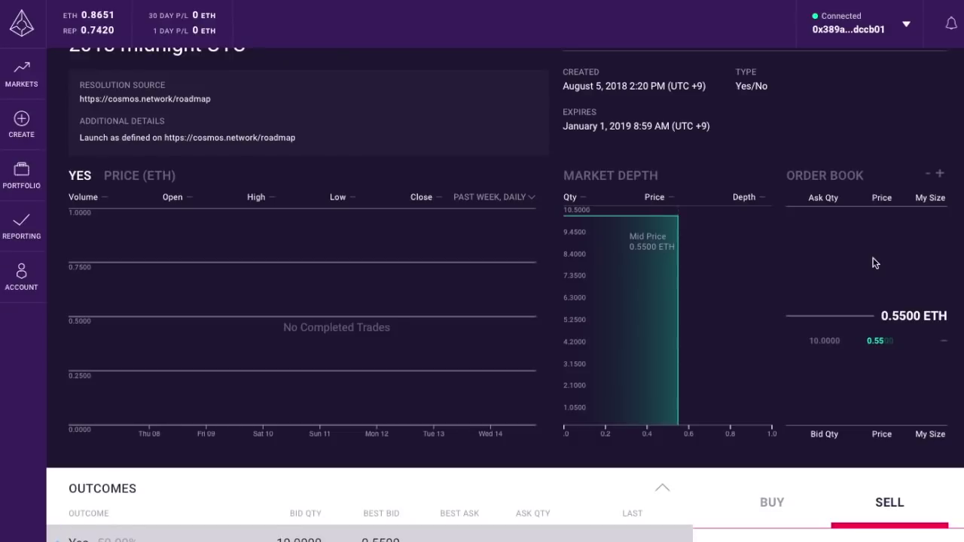
scroll(873, 264, "down", 4)
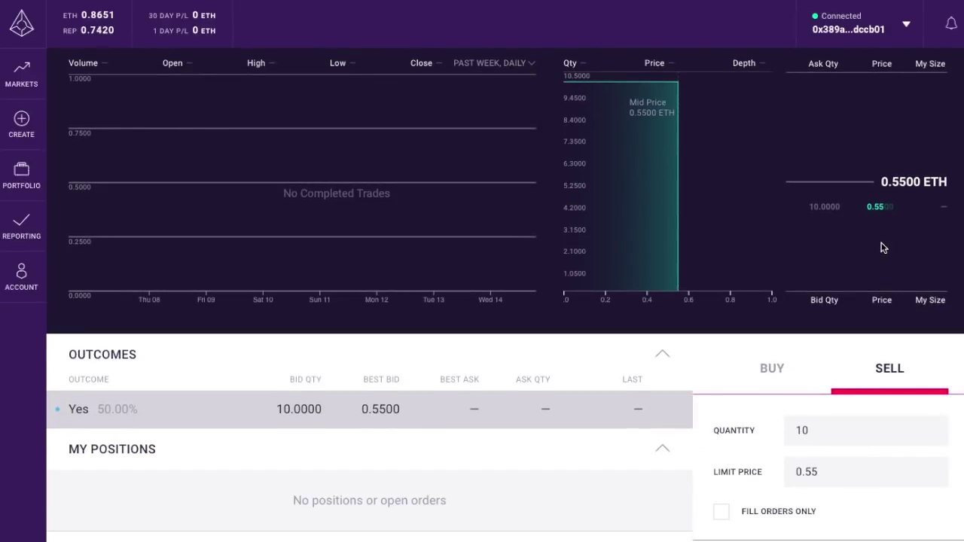
scroll(879, 244, "down", 1)
scroll(881, 247, "up", 2)
scroll(883, 248, "down", 1)
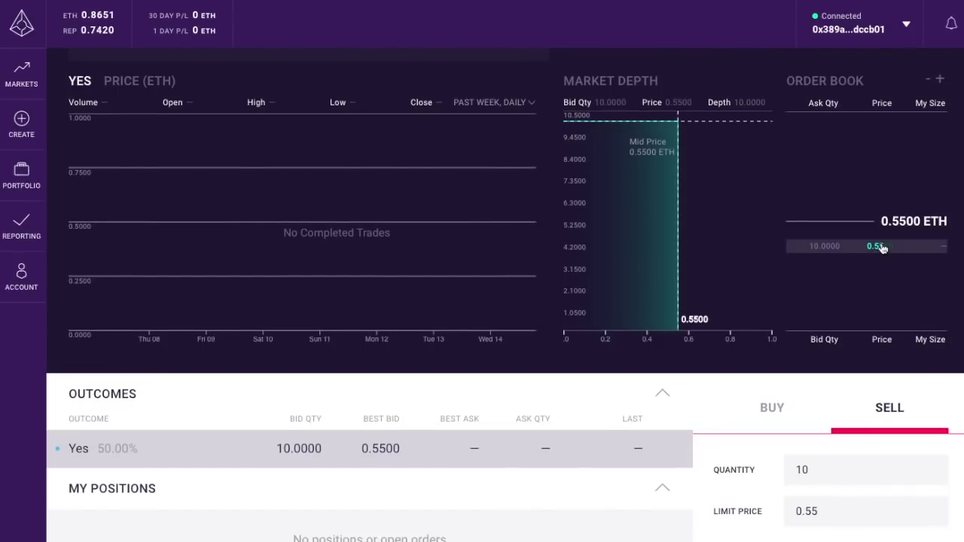
scroll(883, 248, "down", 2)
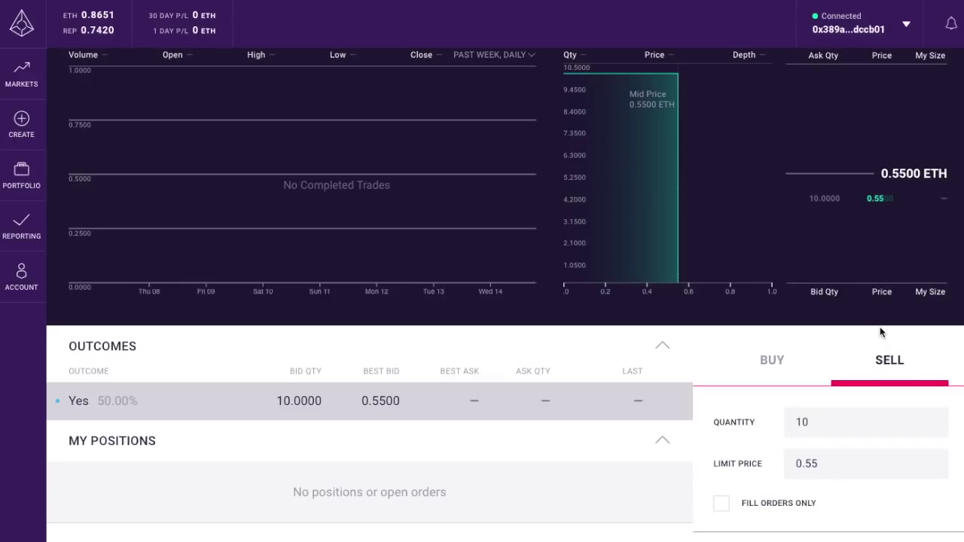
scroll(879, 329, "up", 1)
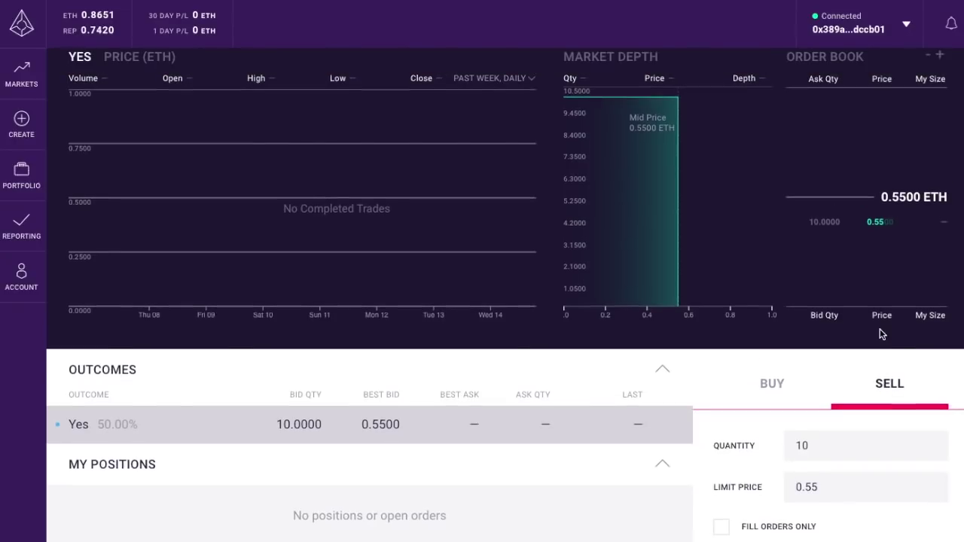
scroll(879, 329, "down", 1)
scroll(879, 334, "down", 2)
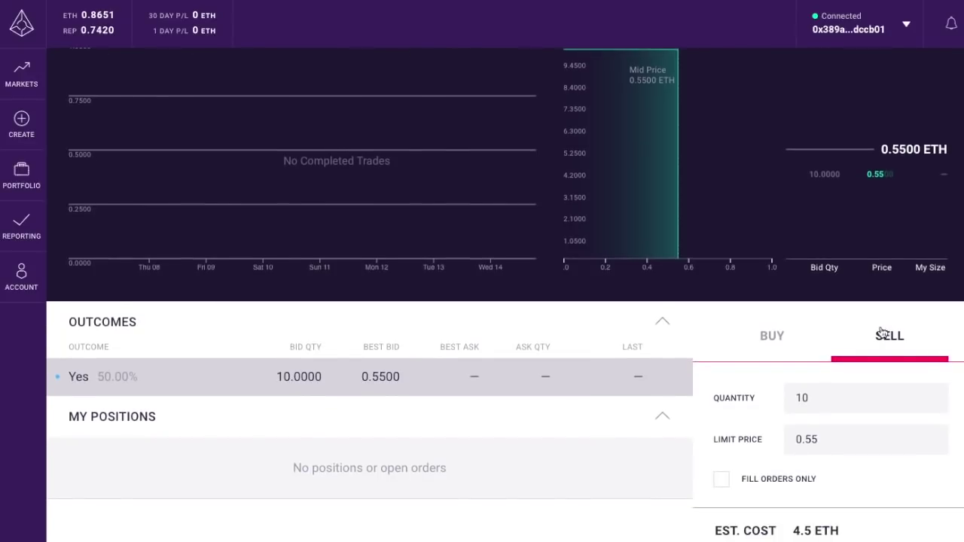
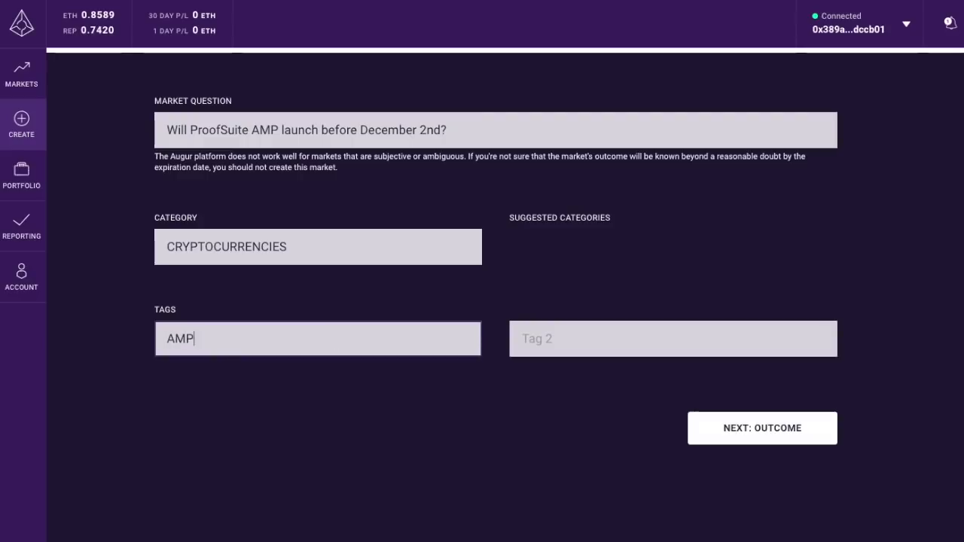
Add PROOFSUITE as the new market's second tag, set its type to Yes/No, and continue to the resolution stage
type("PROOFSUITE")
left_click(759, 419)
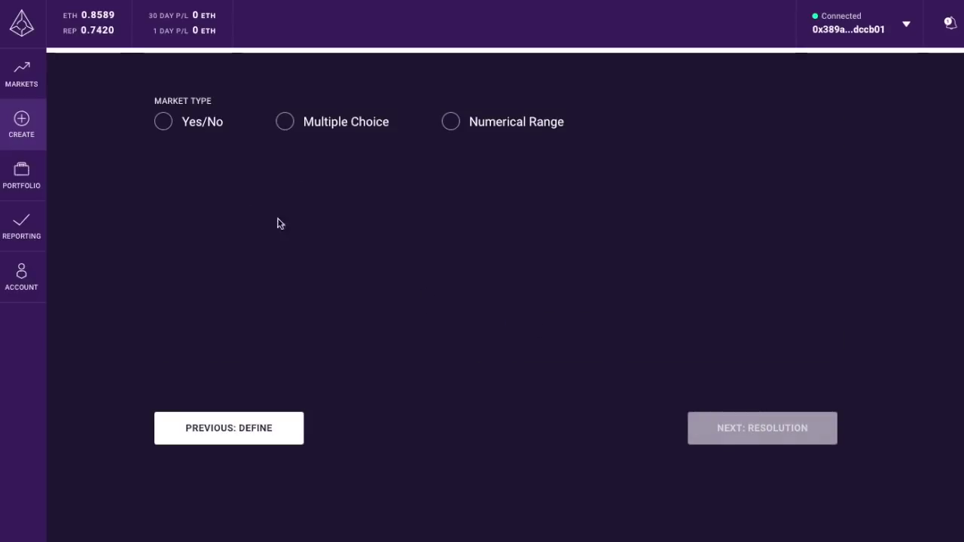
left_click(202, 130)
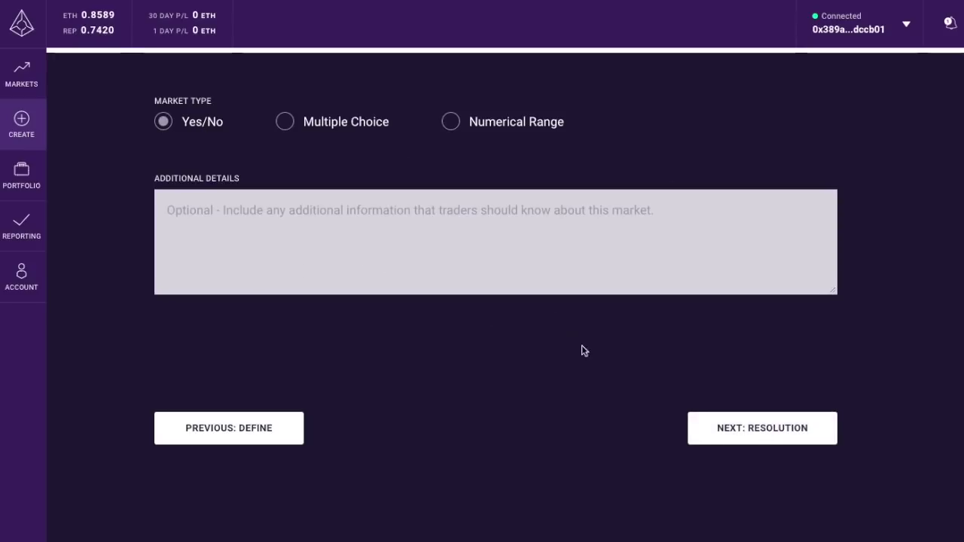
left_click(763, 429)
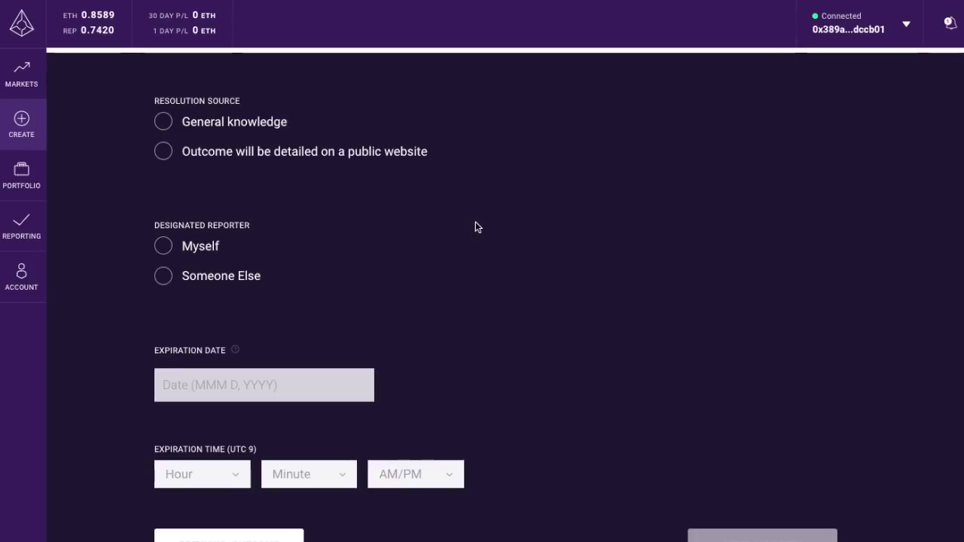
Check the public website option for the resolution source, and set the source to General knowledge
left_click(275, 125)
left_click(259, 157)
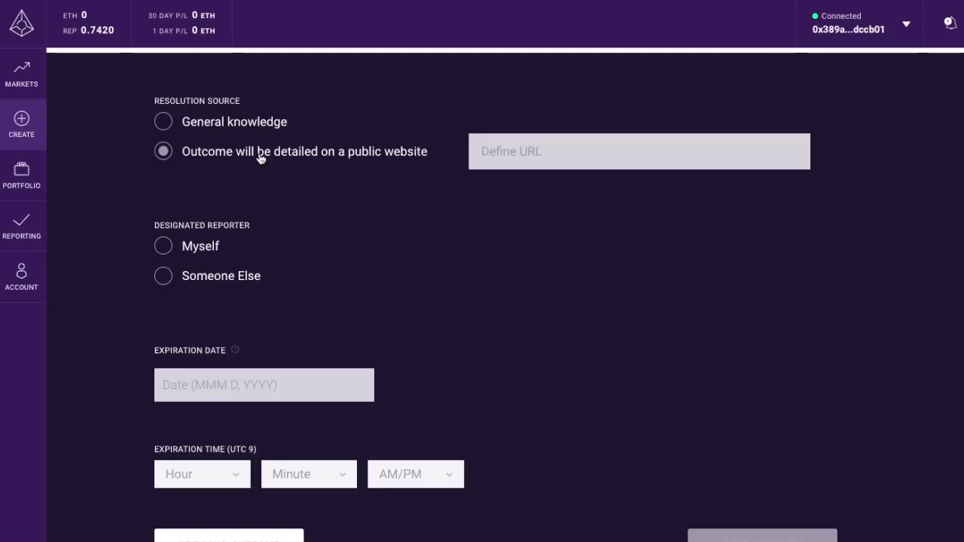
left_click(251, 128)
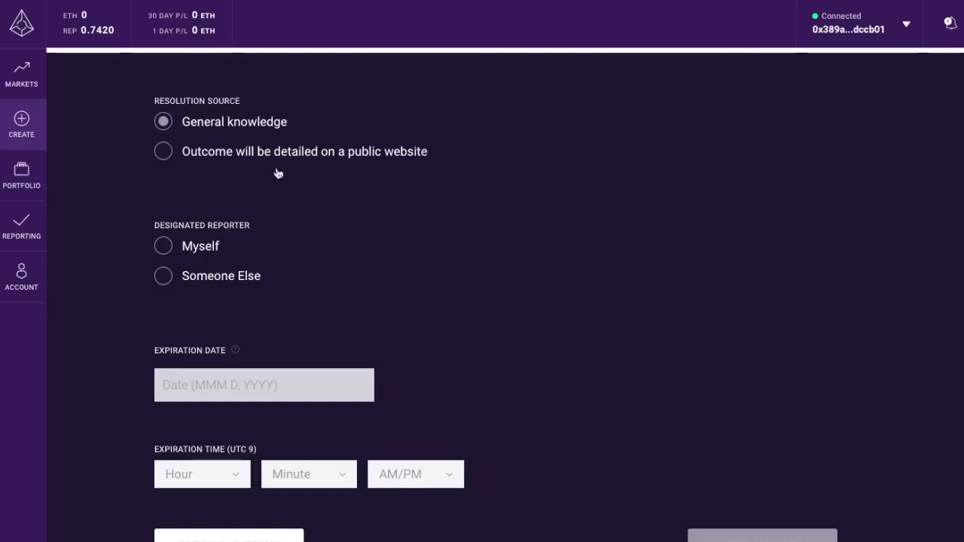
Set the market's designated reporter to Myself and review the resolution settings
scroll(287, 196, "down", 1)
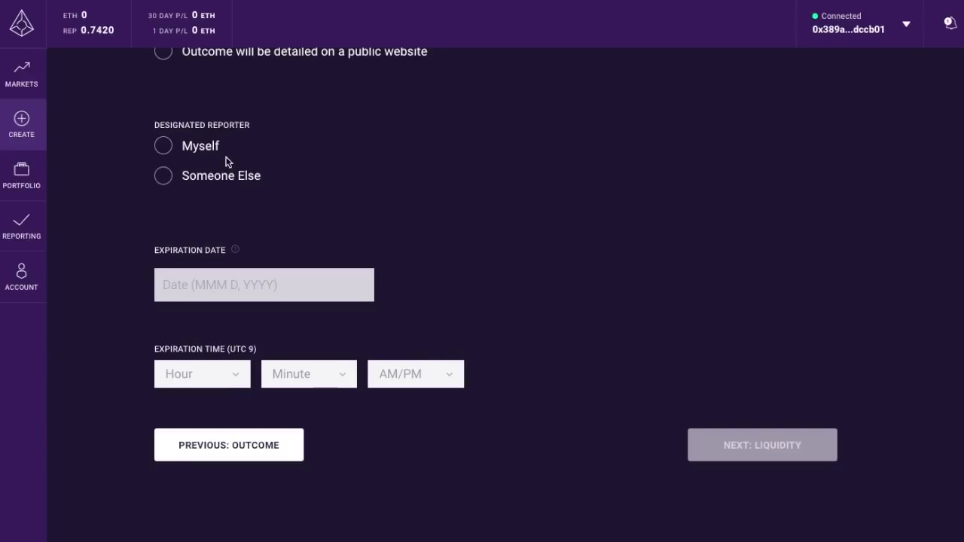
left_click(203, 157)
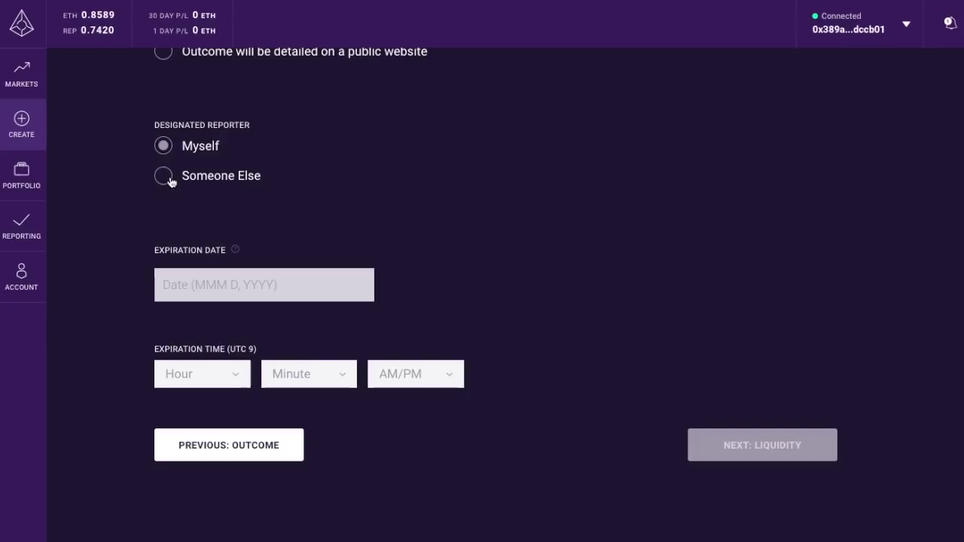
scroll(288, 185, "down", 1)
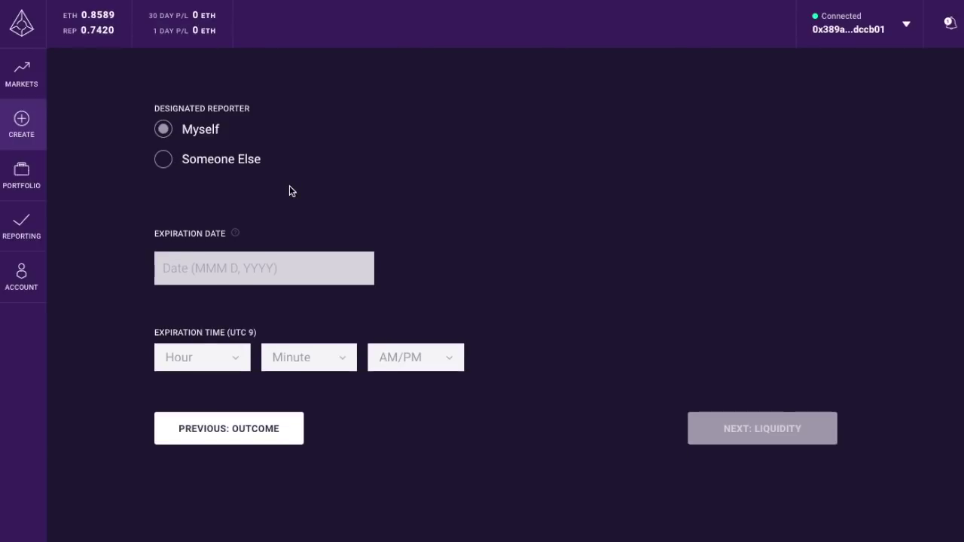
scroll(289, 190, "up", 5)
scroll(289, 190, "down", 5)
scroll(284, 188, "up", 1)
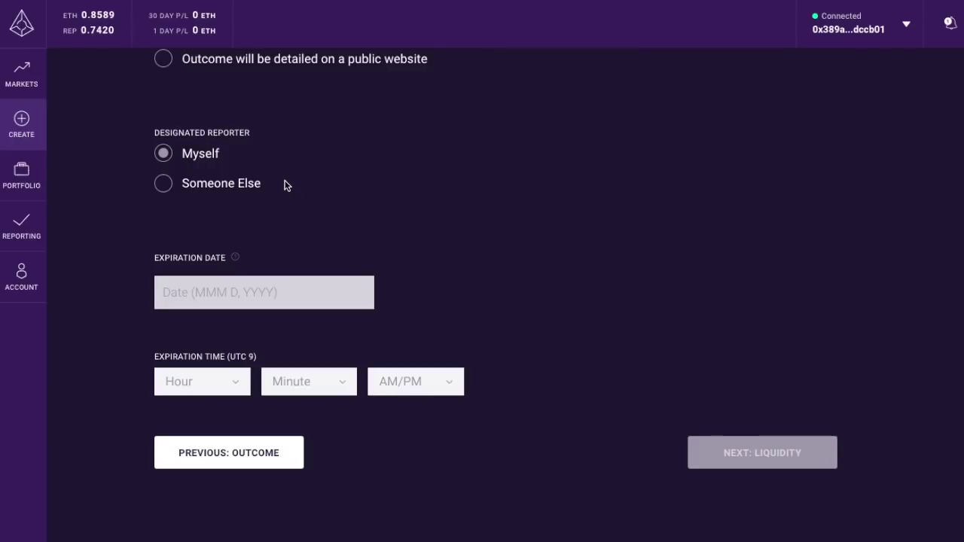
scroll(286, 185, "down", 1)
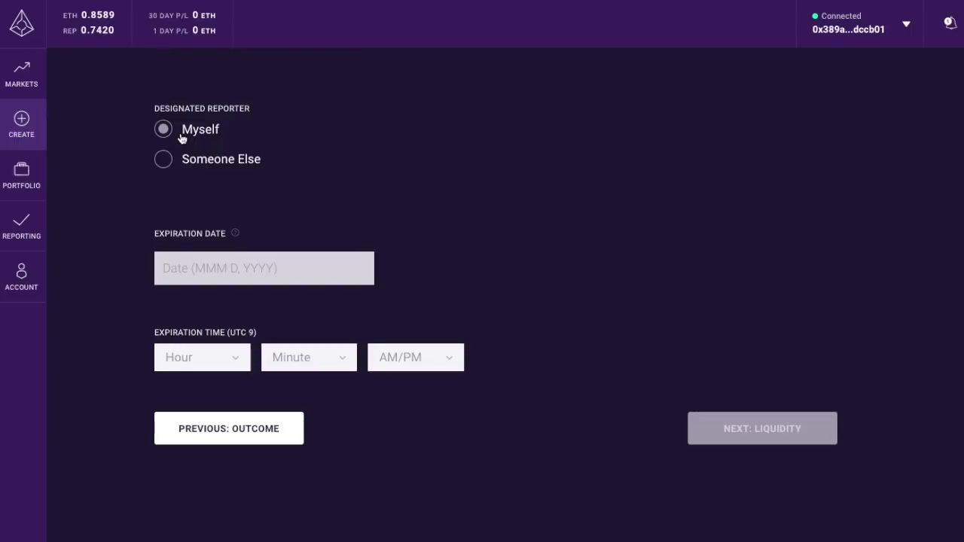
Set the market's expiration to Dec 2, 2018 at 1:00 AM and continue to the liquidity stage
left_click(248, 268)
left_click(353, 314)
left_click(183, 381)
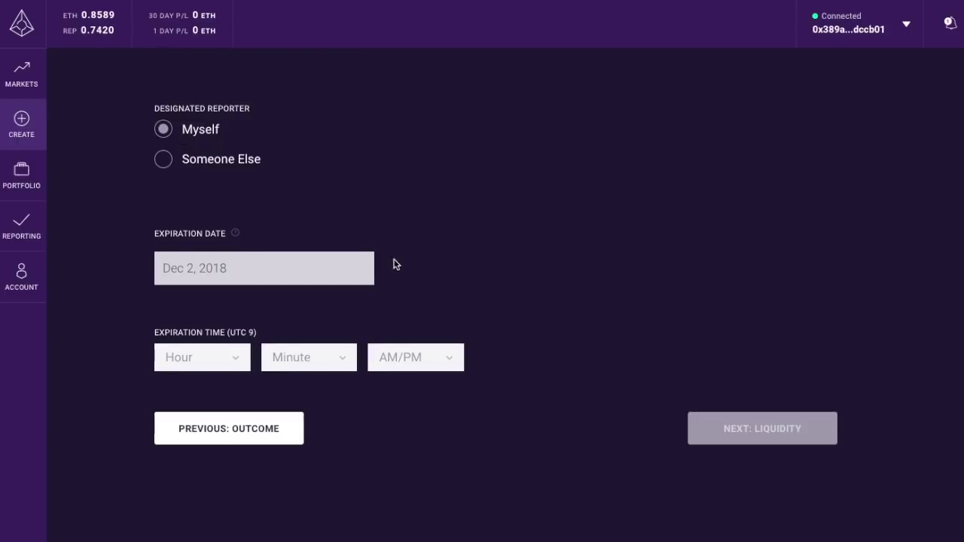
left_click(238, 366)
left_click(195, 387)
left_click(326, 357)
left_click(309, 387)
left_click(438, 358)
left_click(410, 386)
left_click(787, 440)
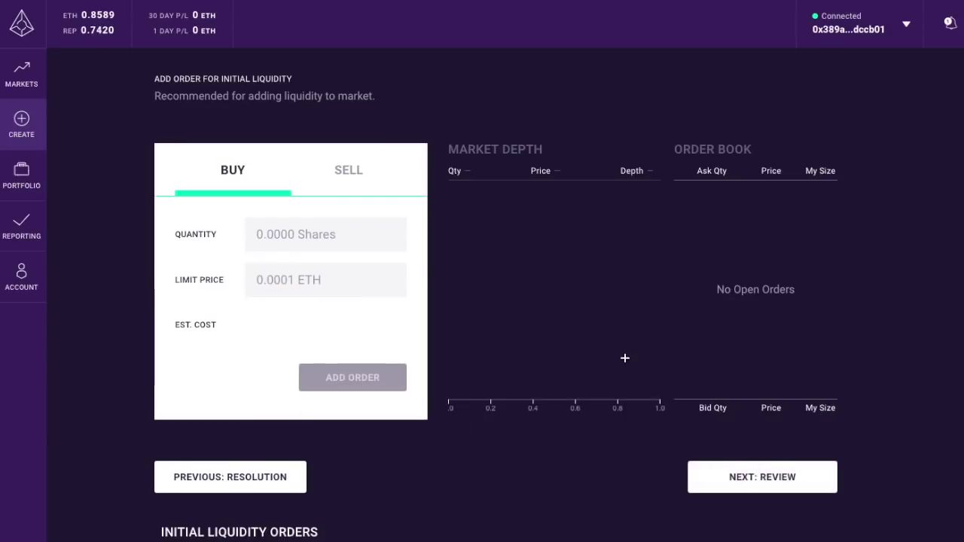
Review the new market's summary and open the market creator fee for editing
scroll(624, 358, "up", 5)
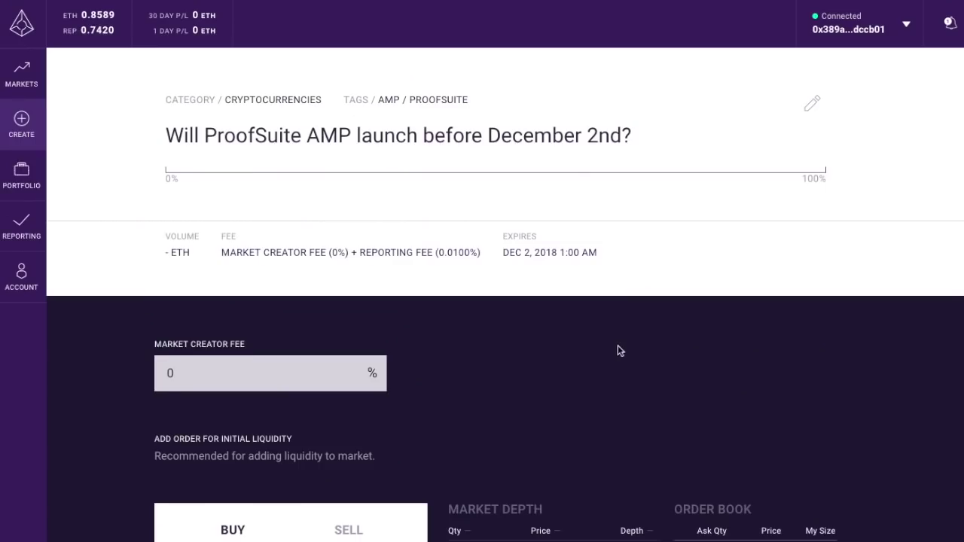
scroll(623, 348, "down", 2)
left_click(291, 261)
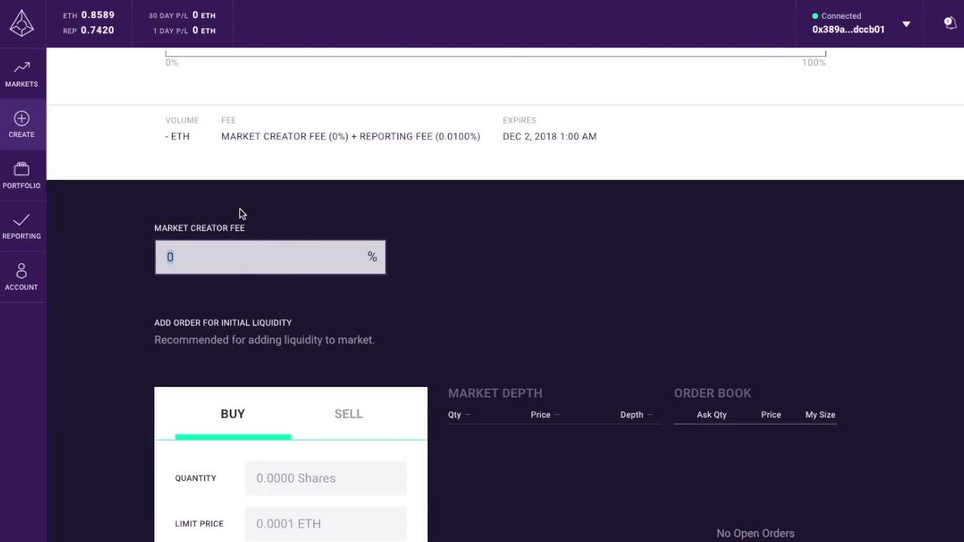
Add an initial liquidity buy order for 10 shares at a limit price of .001 ETH and check its entry
scroll(239, 214, "down", 4)
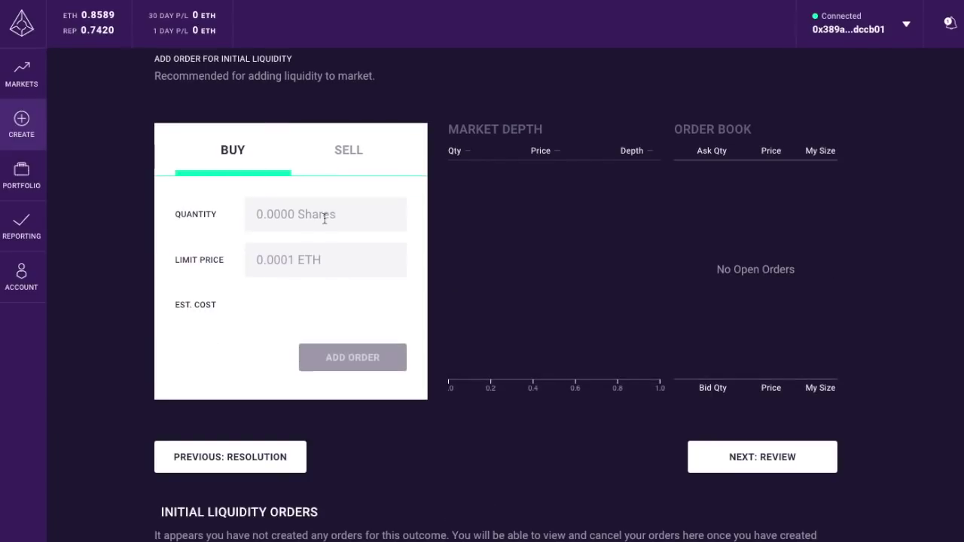
type("10")
left_click(318, 260)
type(".001")
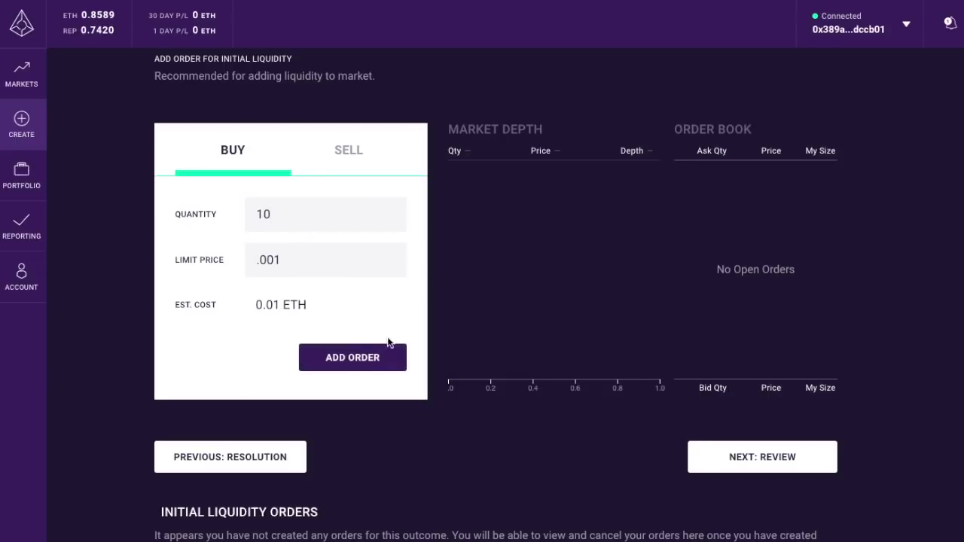
left_click(377, 357)
scroll(469, 339, "down", 1)
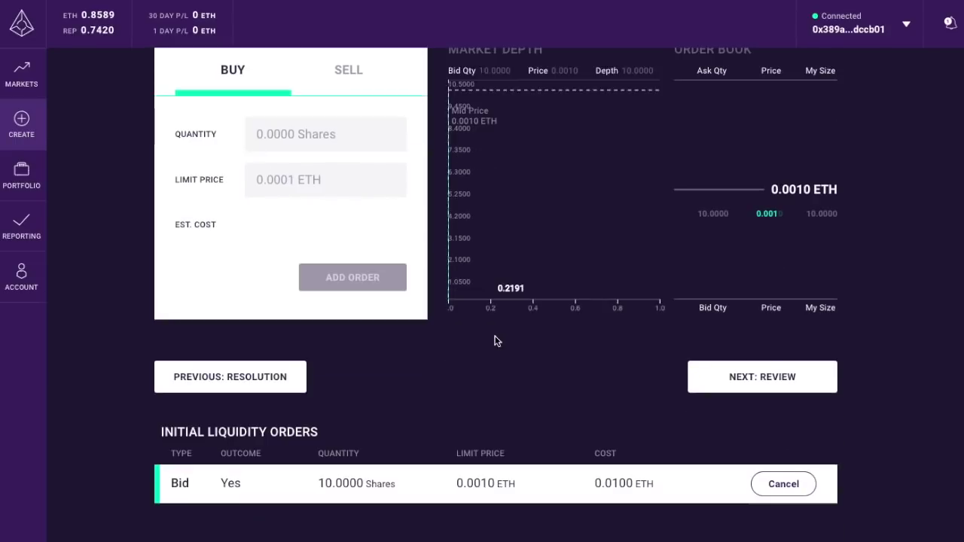
scroll(625, 386, "down", 1)
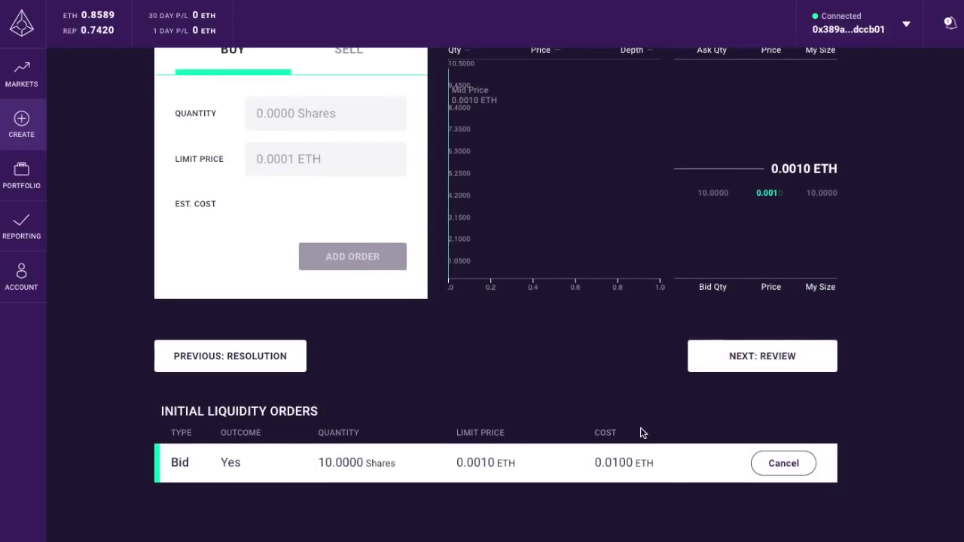
scroll(655, 373, "up", 1)
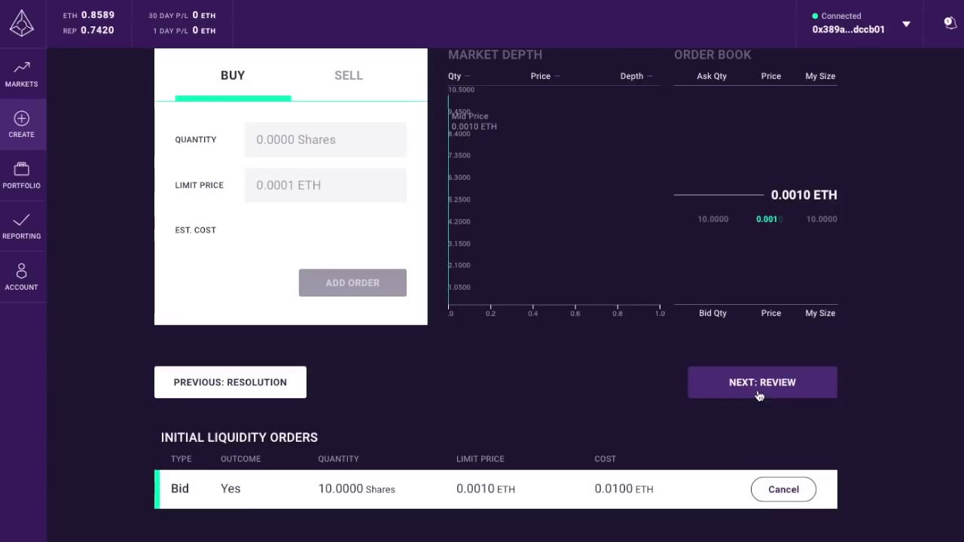
scroll(758, 398, "up", 1)
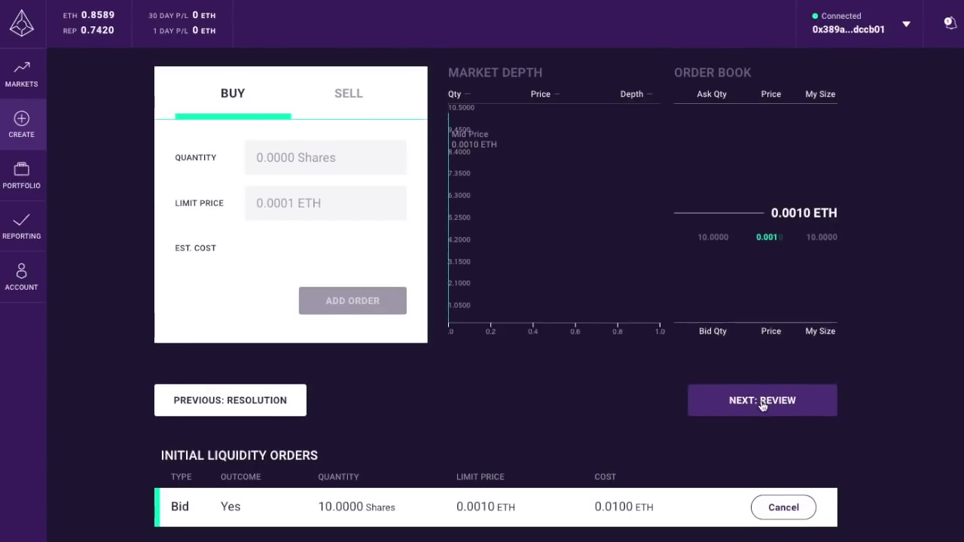
Continue to the market review and examine the required bonds, liquidity costs and resolution details
left_click(761, 402)
scroll(518, 296, "up", 5)
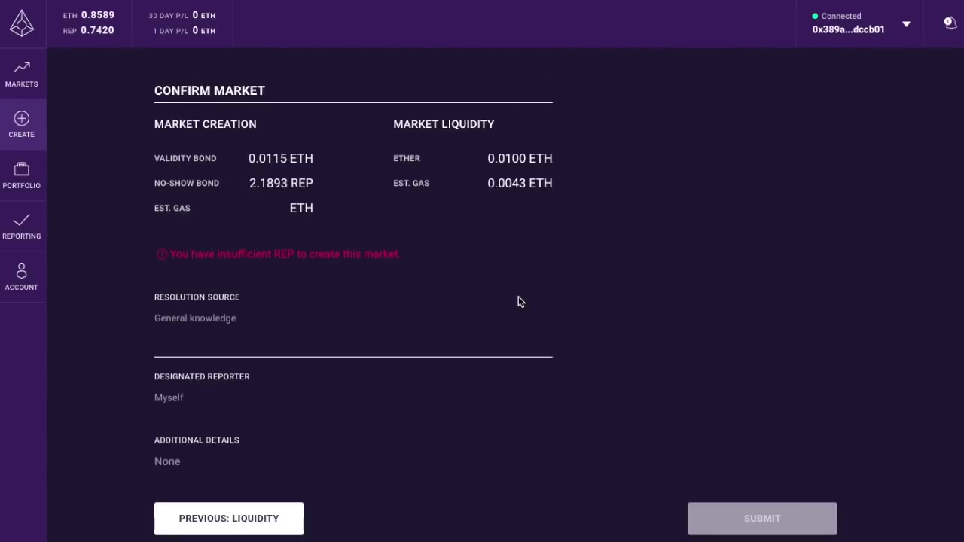
scroll(518, 297, "down", 3)
scroll(517, 297, "up", 1)
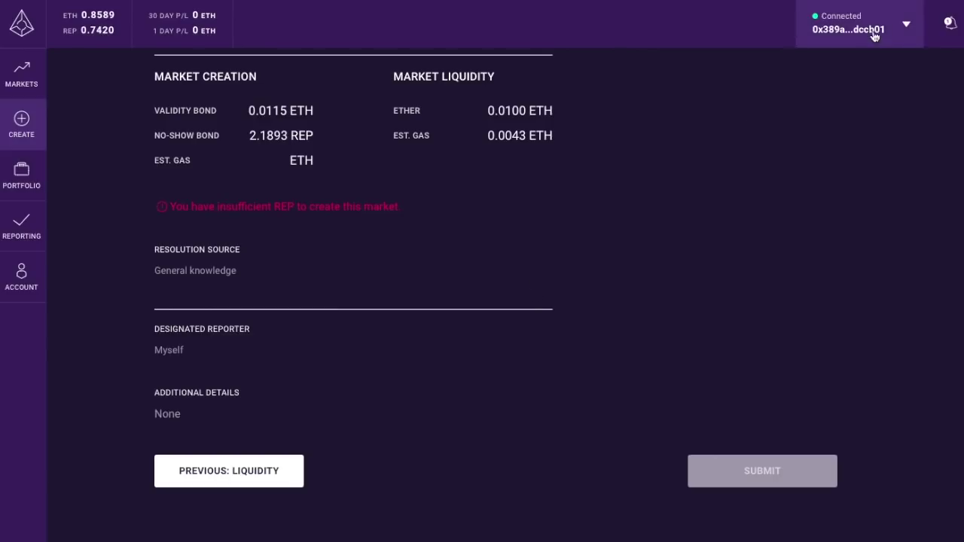
Switch the active MetaMask wallet to Account 1 and return to Augur
scroll(768, 193, "up", 2)
left_click(773, 99)
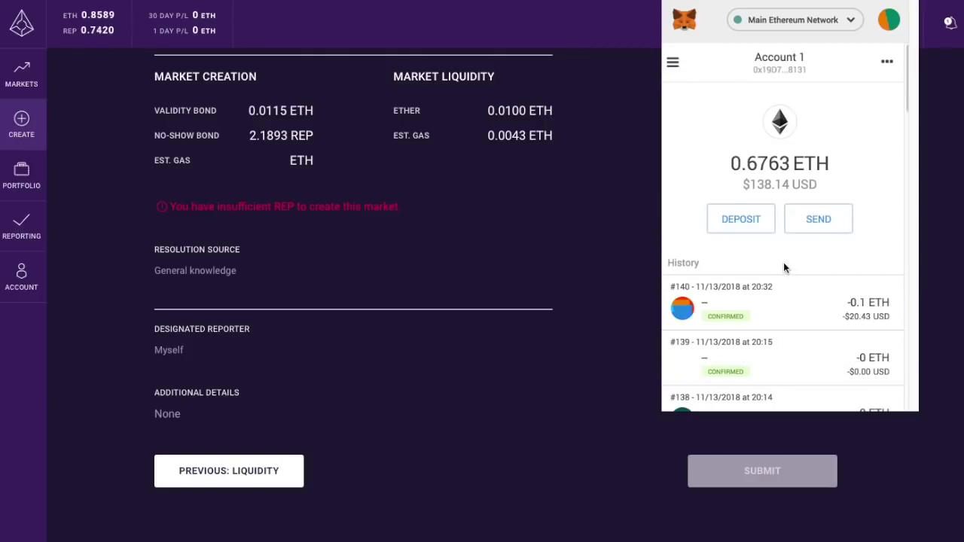
left_click(591, 239)
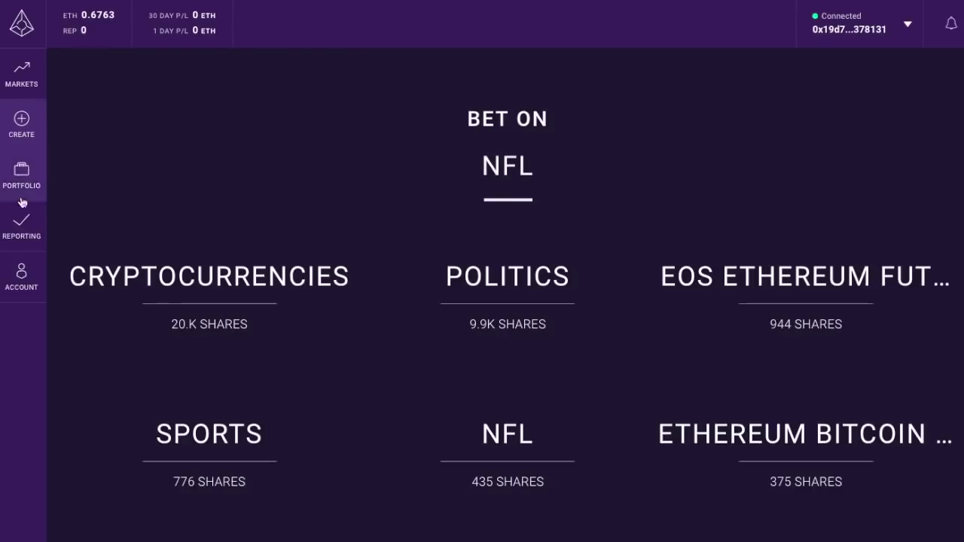
Open the Dispute page in the reporting section
left_click(21, 226)
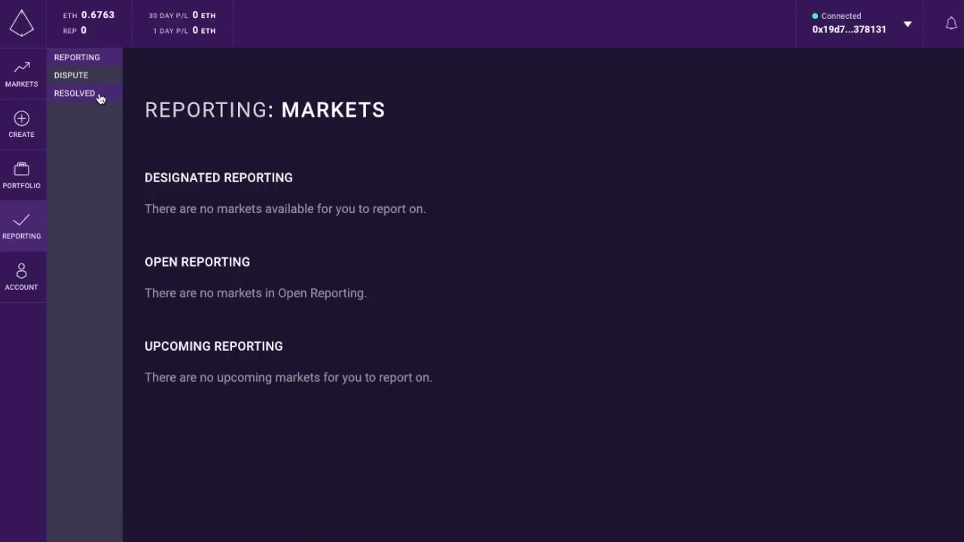
left_click(73, 74)
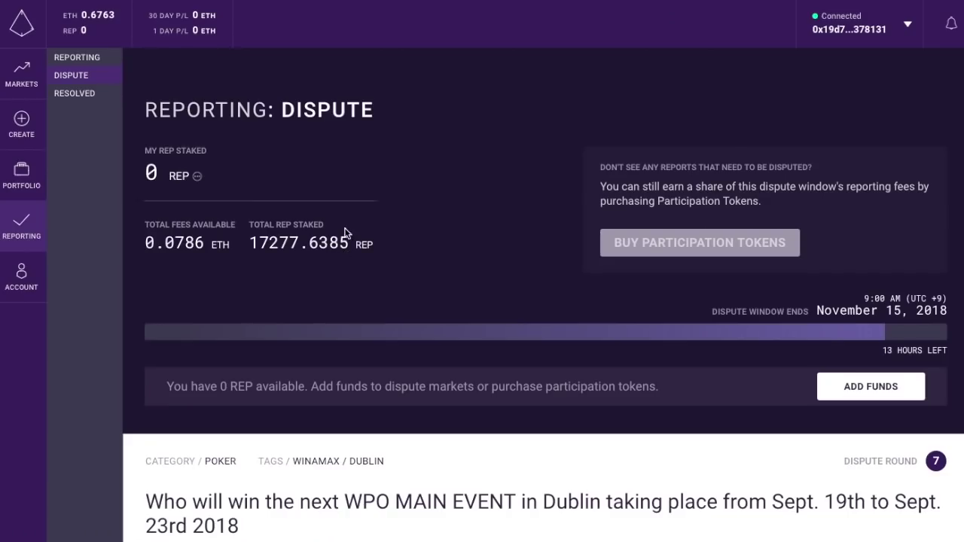